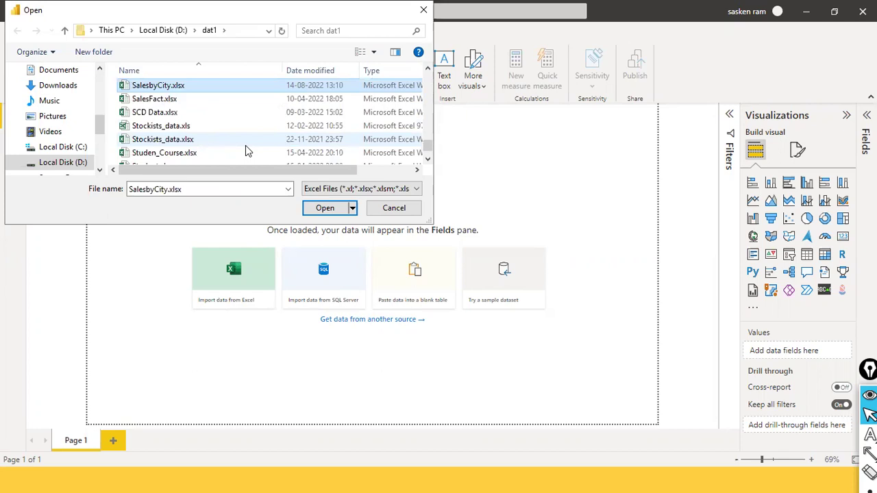
# Step: Dismiss the Excel picker and open SalesbyCustomer.csv as a Text/CSV source
pyautogui.doubleClick(251, 84)
pyautogui.click(129, 83)
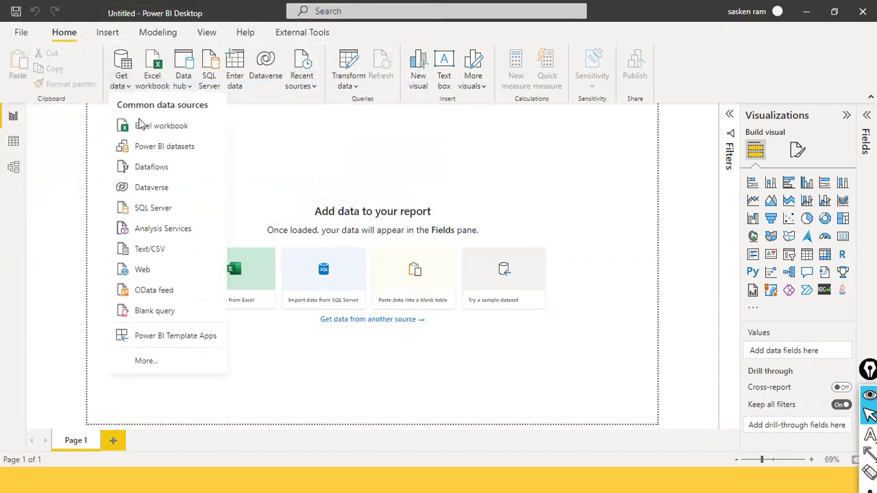
pyautogui.click(161, 251)
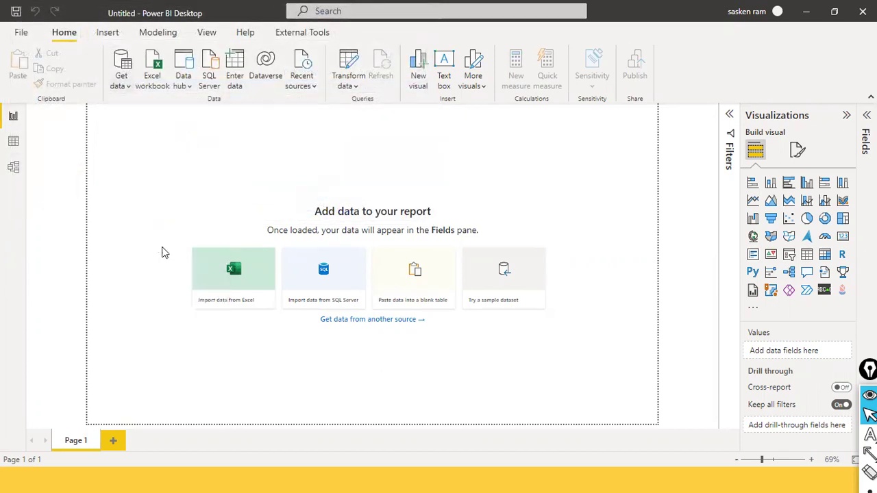
pyautogui.write('salesbycu')
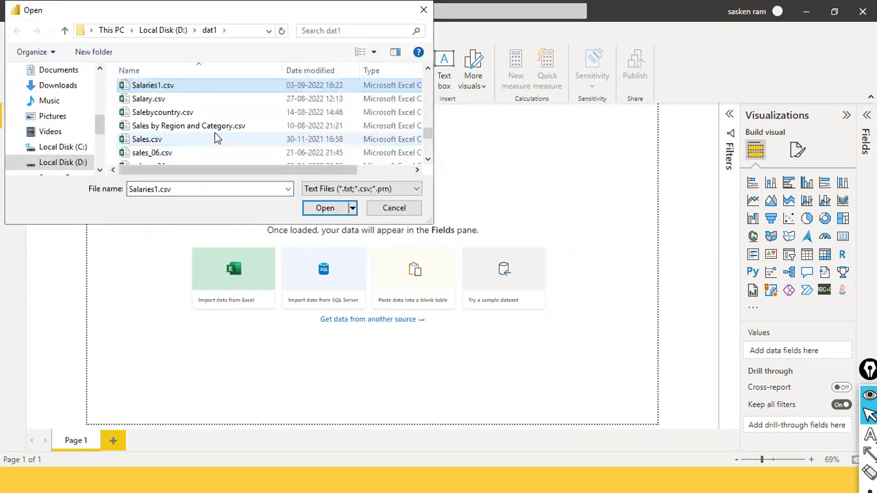
pyautogui.press('Return')
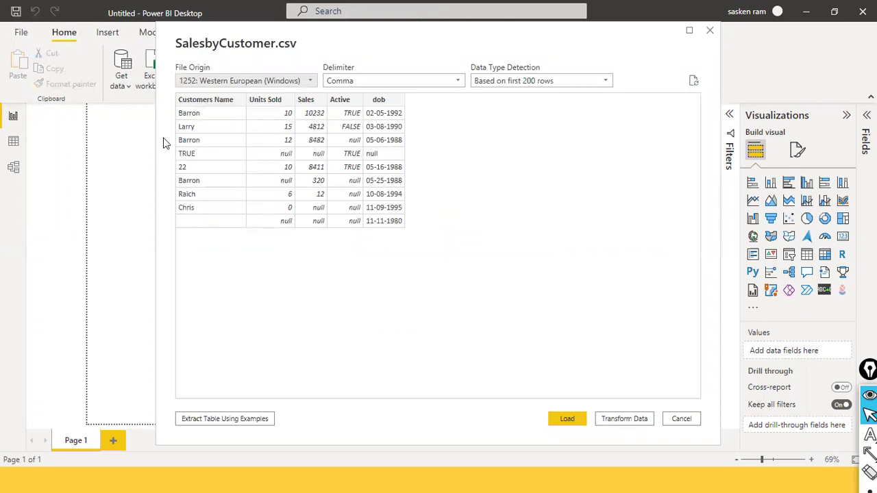
# Step: Load the SalesbyCustomer.csv preview into the report
pyautogui.click(572, 421)
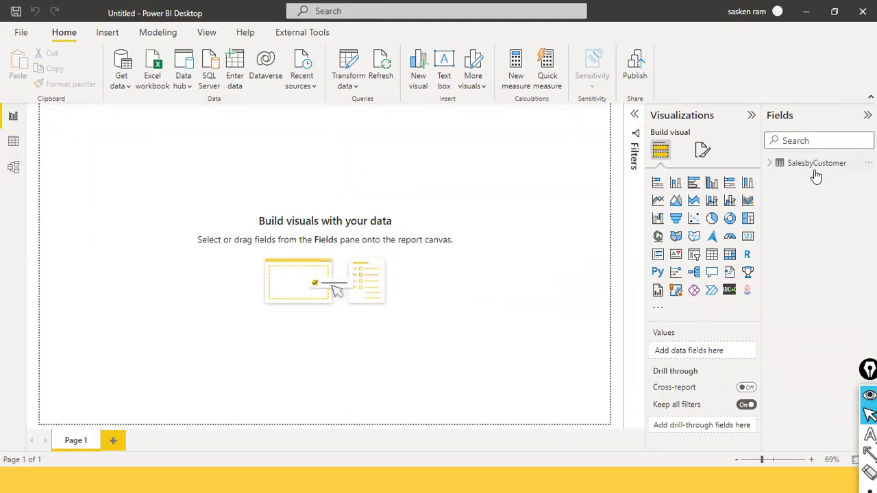
# Step: Expand SalesbyCustomer in the Fields pane and show its nine rows in Data view
pyautogui.moveTo(793, 63); pyautogui.dragTo(795, 143)
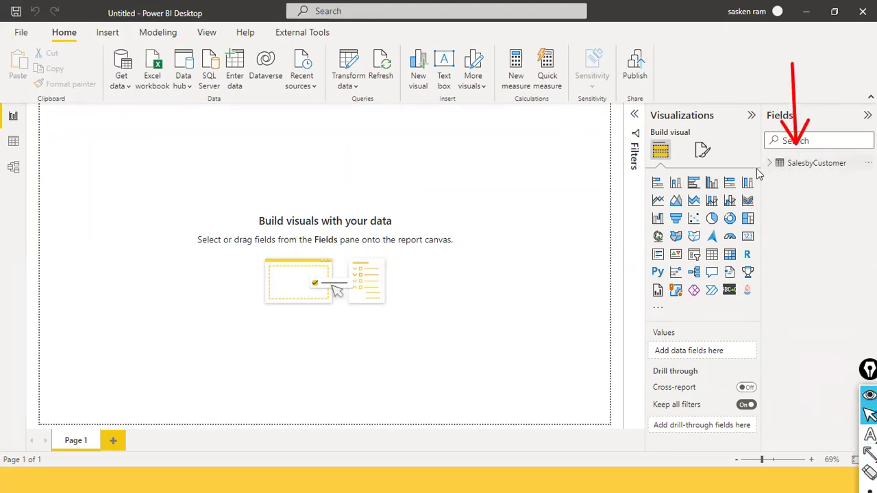
pyautogui.click(769, 170)
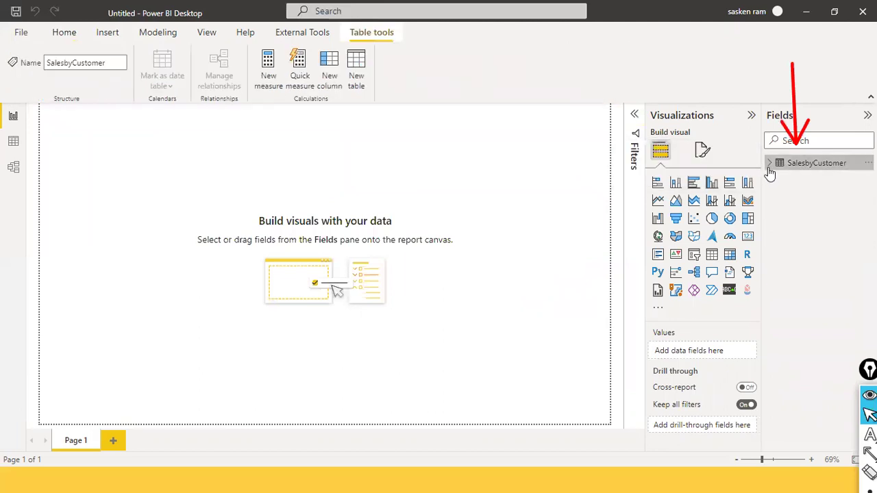
pyautogui.click(769, 166)
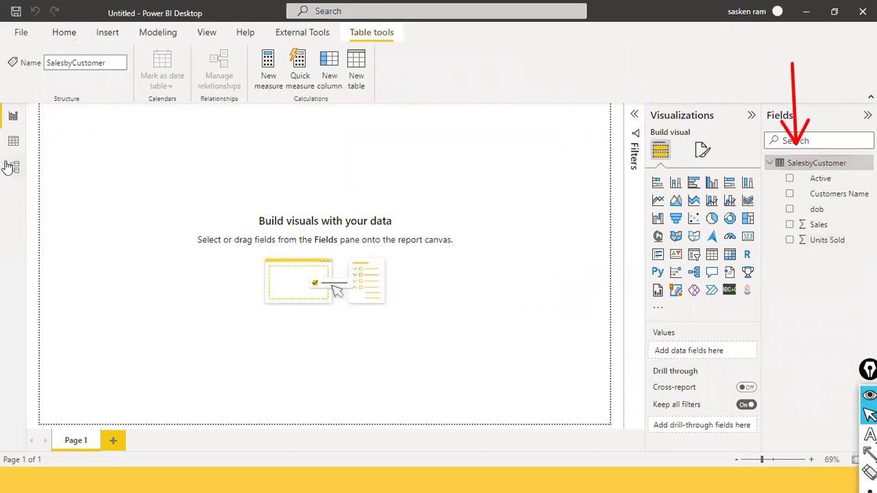
pyautogui.click(13, 141)
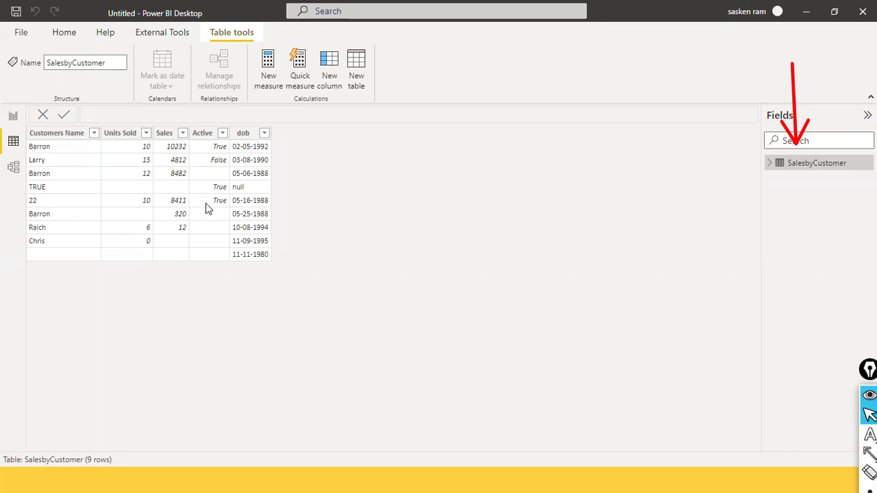
# Step: Open SalesbyCustomer in the Power Query Editor through Home > Transform data
pyautogui.click(71, 36)
pyautogui.click(323, 91)
pyautogui.click(348, 108)
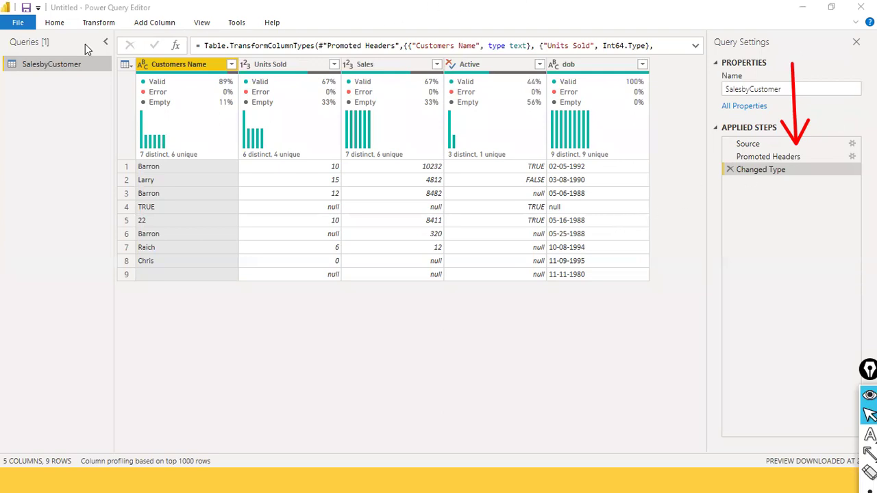
# Step: Turn off Column distribution and Column profile in the View options
pyautogui.click(201, 23)
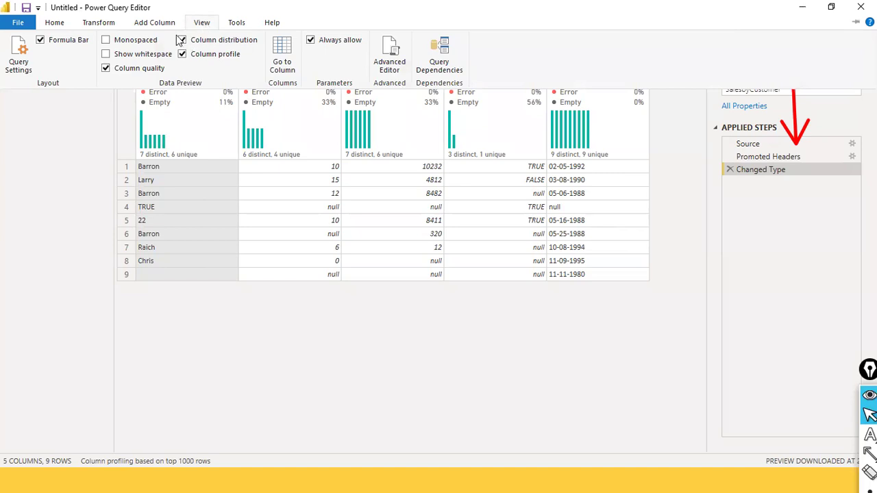
pyautogui.click(182, 40)
pyautogui.click(206, 22)
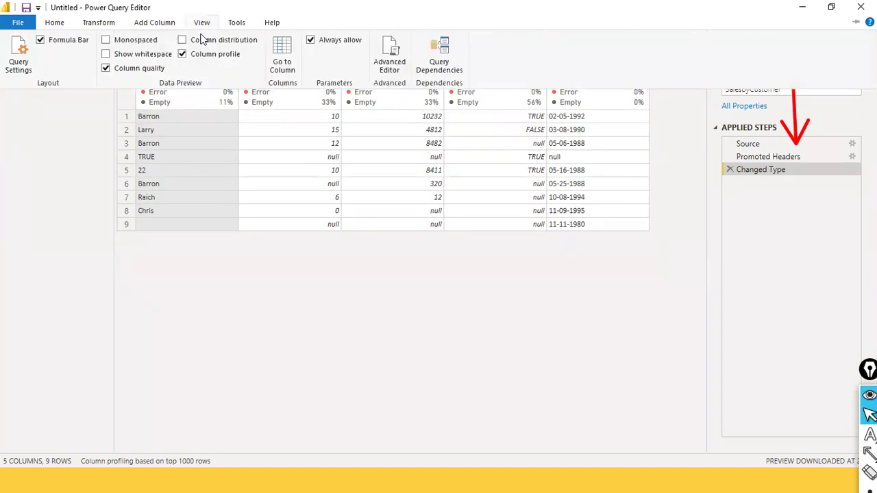
pyautogui.click(184, 55)
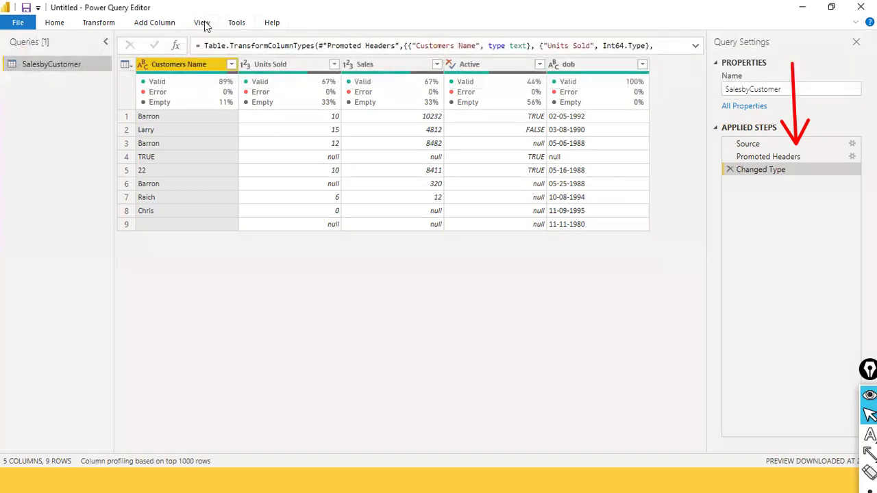
# Step: Switch Column quality off and back on so only Valid/Error/Empty figures show
pyautogui.click(204, 22)
pyautogui.click(107, 70)
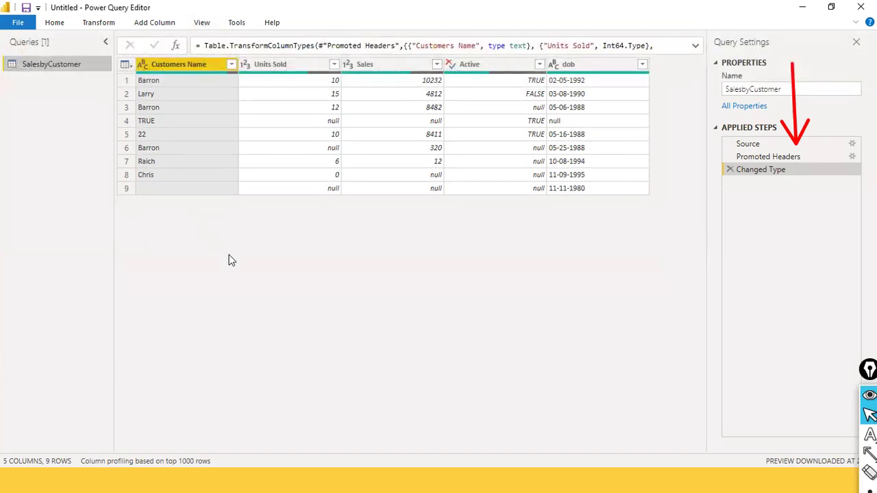
pyautogui.click(195, 25)
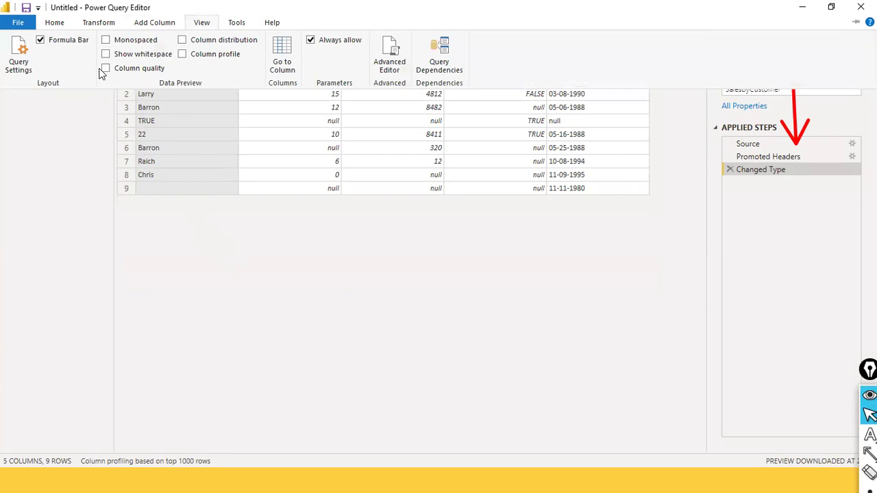
pyautogui.click(106, 70)
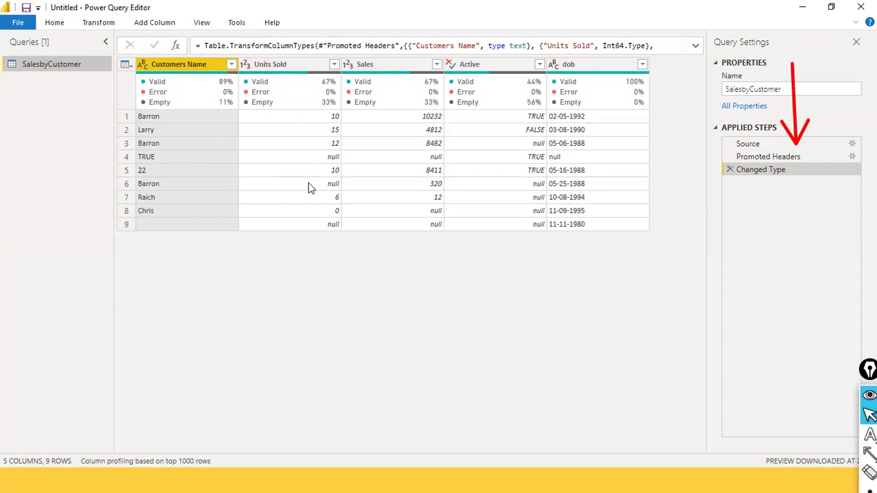
pyautogui.moveTo(376, 111)
pyautogui.click(202, 23)
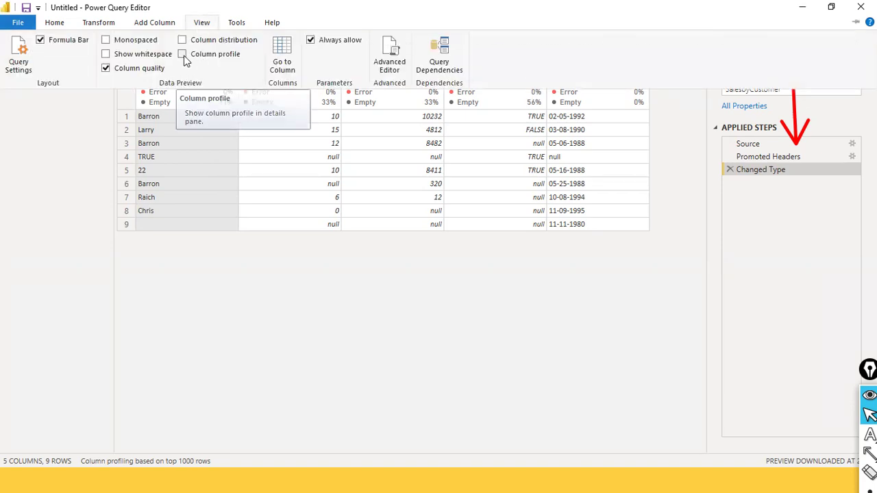
pyautogui.click(183, 55)
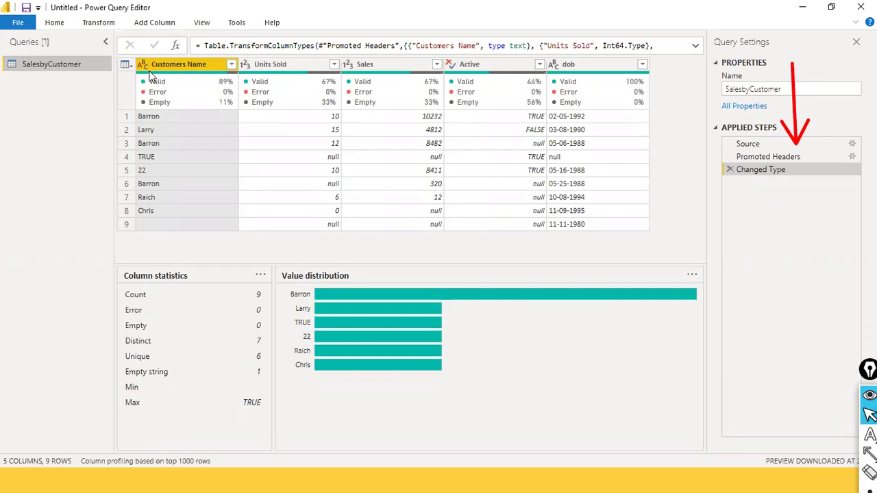
pyautogui.moveTo(151, 77)
pyautogui.hotkey('ctrl', 'shift', 'a')
pyautogui.moveTo(35, 229); pyautogui.dragTo(116, 227)
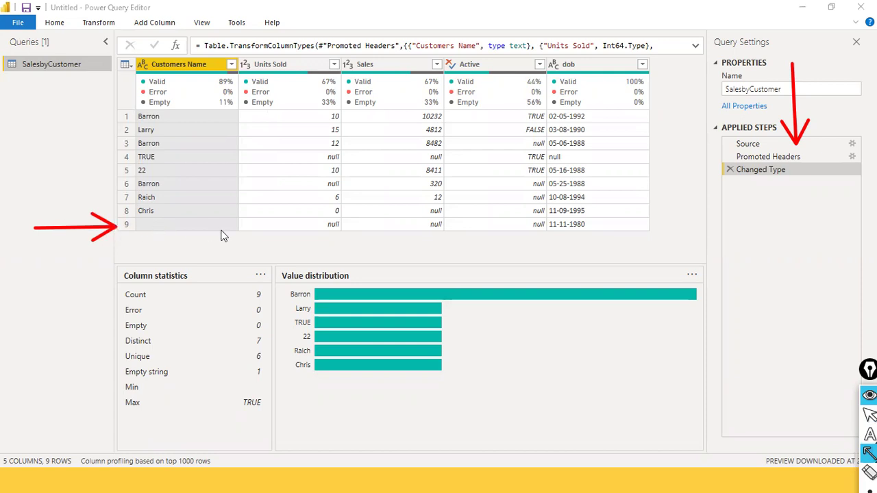
pyautogui.hotkey('ctrl', 'shift', 'c')
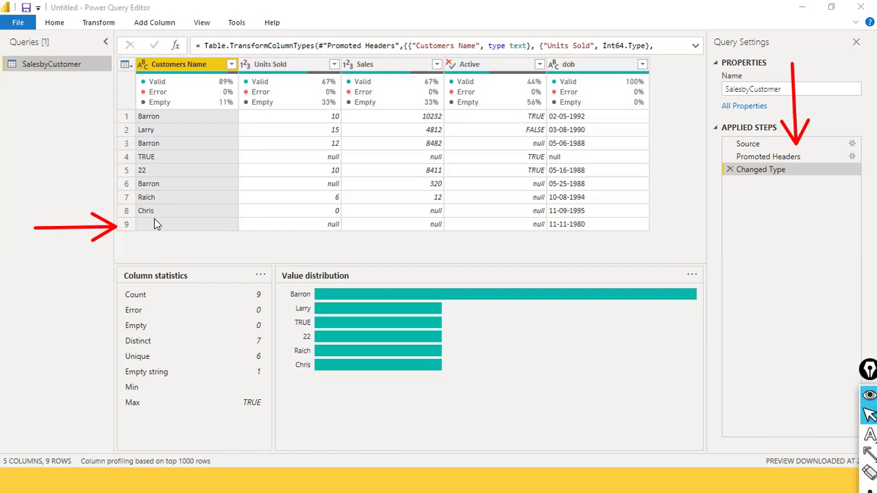
pyautogui.moveTo(185, 79)
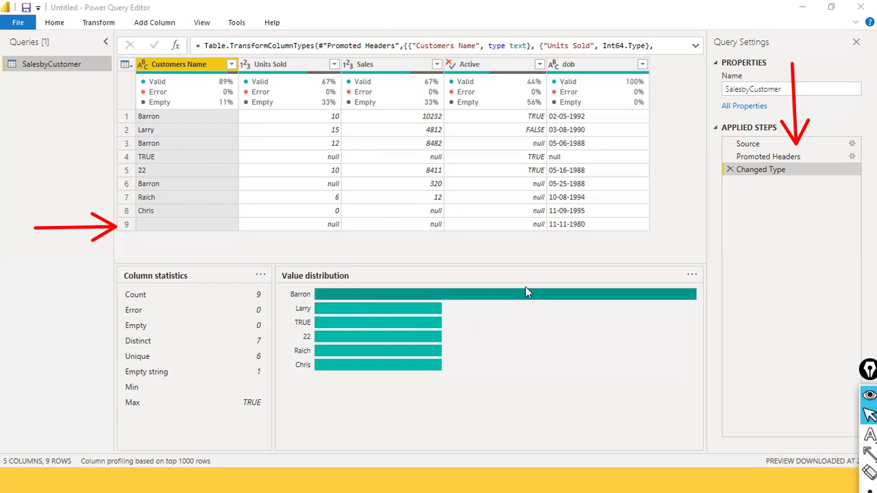
pyautogui.moveTo(469, 296)
pyautogui.moveTo(664, 297)
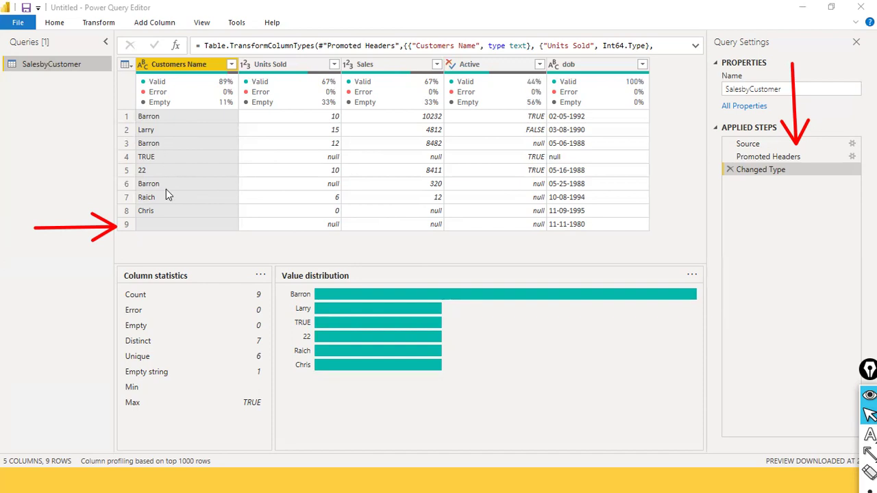
pyautogui.moveTo(537, 299)
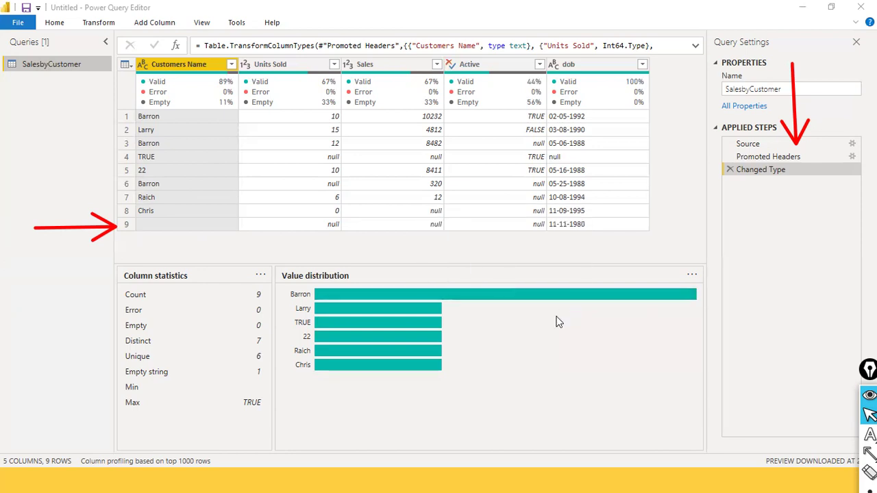
# Step: Filter Customers Name to exclude Barron
pyautogui.moveTo(414, 352)
pyautogui.click(232, 66)
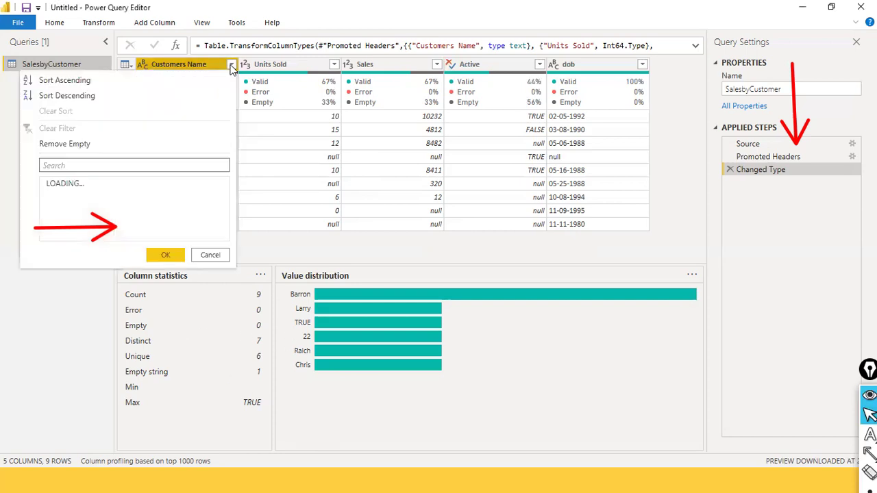
pyautogui.click(51, 200)
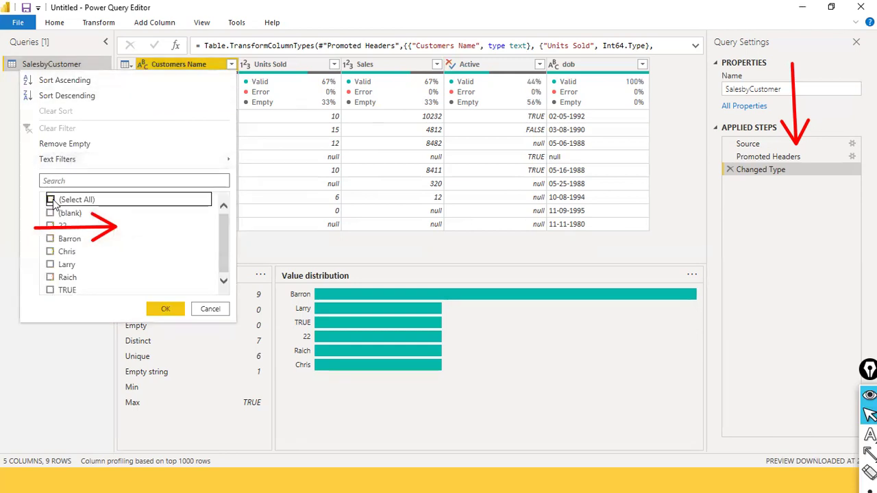
pyautogui.click(51, 200)
pyautogui.click(50, 237)
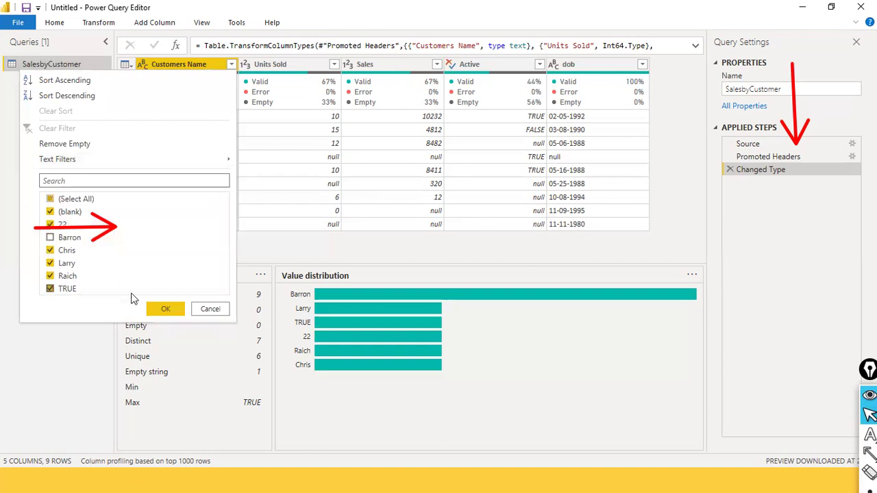
pyautogui.click(168, 309)
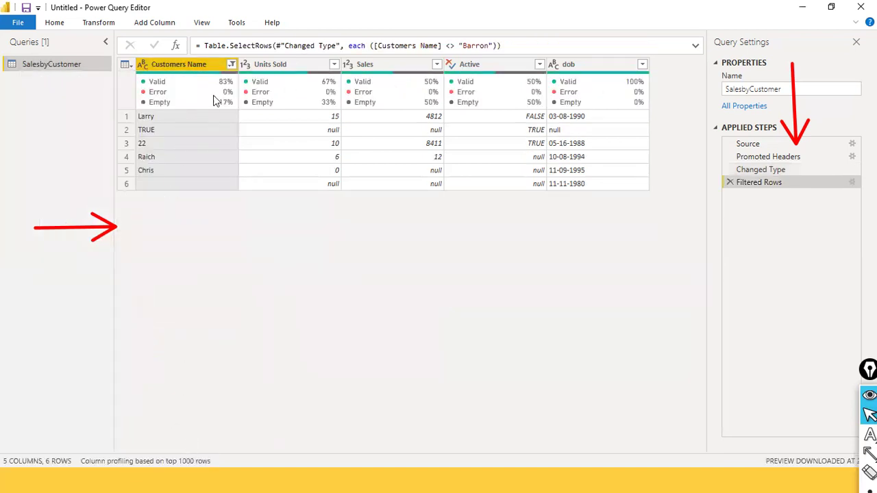
# Step: Reselect all Customers Name values so all nine rows return
pyautogui.click(232, 65)
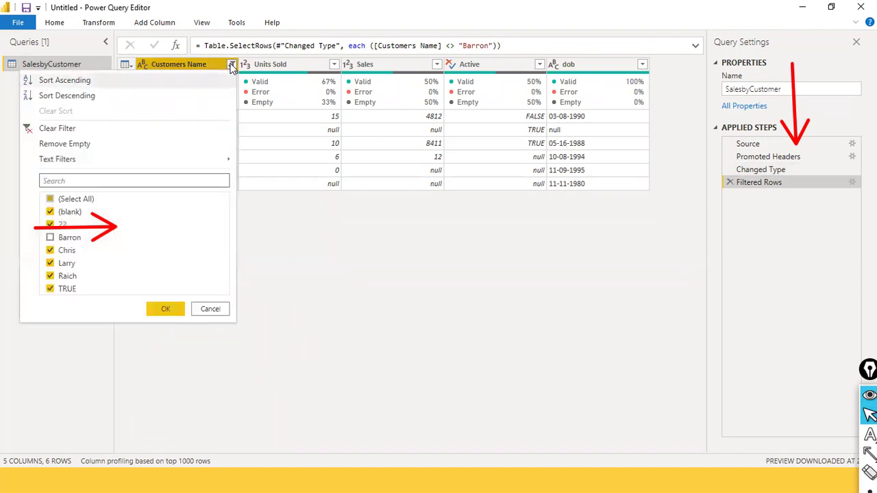
pyautogui.click(51, 199)
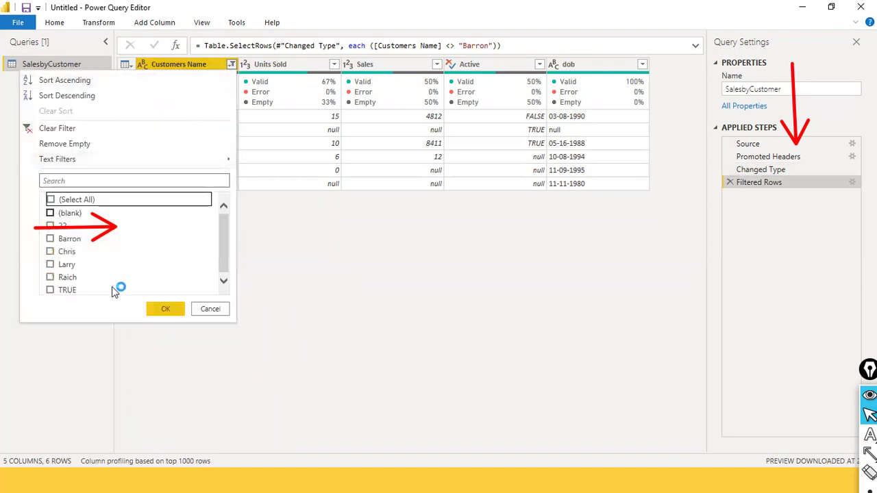
pyautogui.click(52, 200)
pyautogui.click(162, 309)
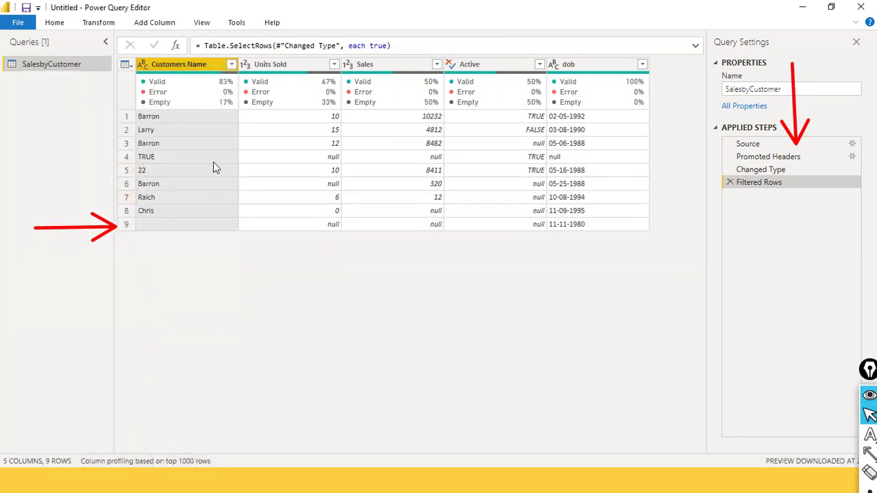
# Step: Profile Units Sold: count 6, 2 empty, min 0, max 15, average about 8.83
pyautogui.click(203, 25)
pyautogui.click(283, 65)
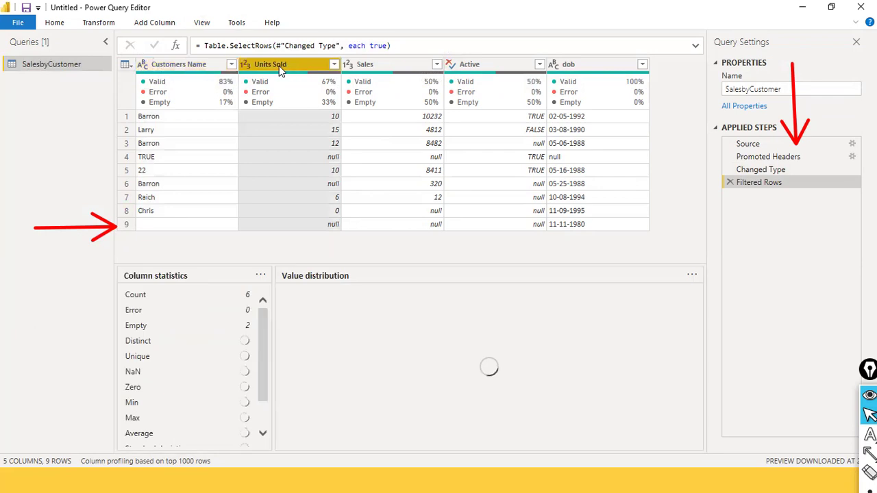
pyautogui.click(180, 64)
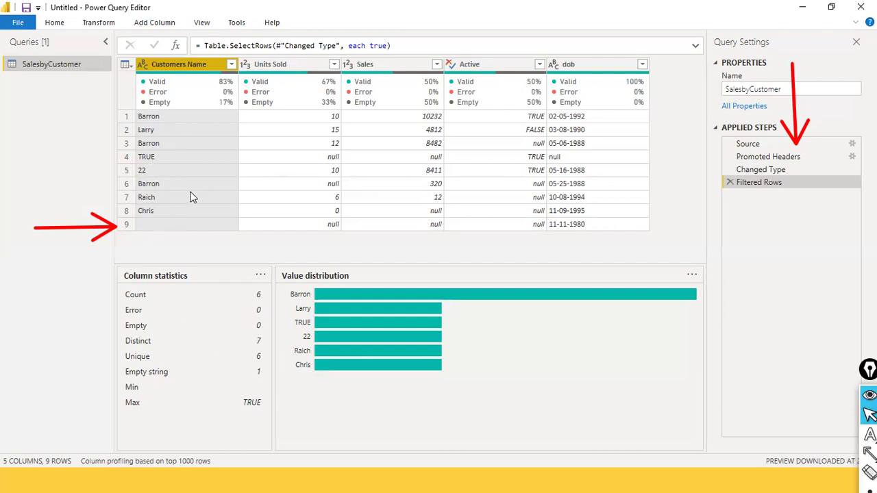
pyautogui.click(296, 64)
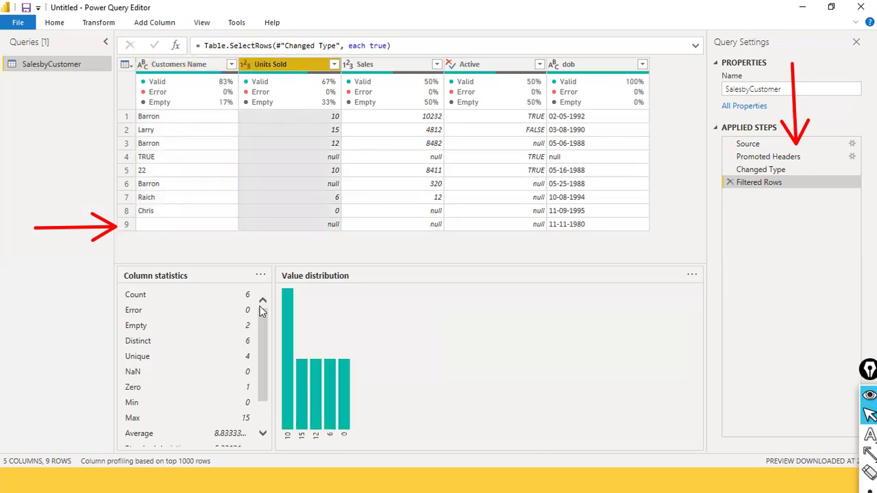
pyautogui.moveTo(318, 103)
pyautogui.scroll(-1, 249, 432)
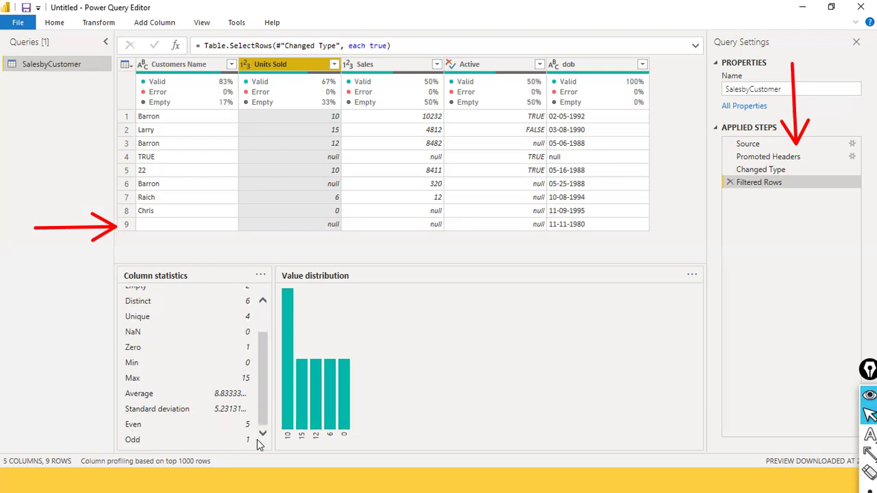
pyautogui.scroll(2, 259, 419)
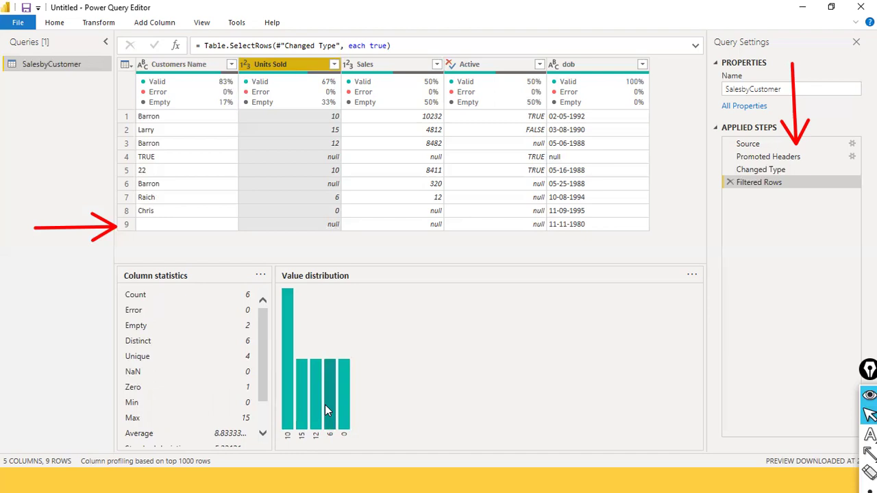
pyautogui.moveTo(325, 404)
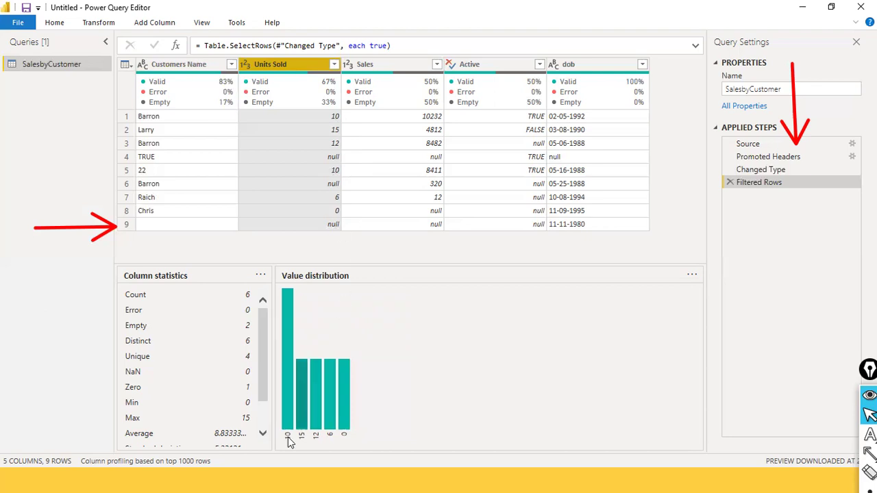
# Step: Scroll the Sales statistics to standard deviation and even/odd counts, then preview value 10232
pyautogui.click(372, 71)
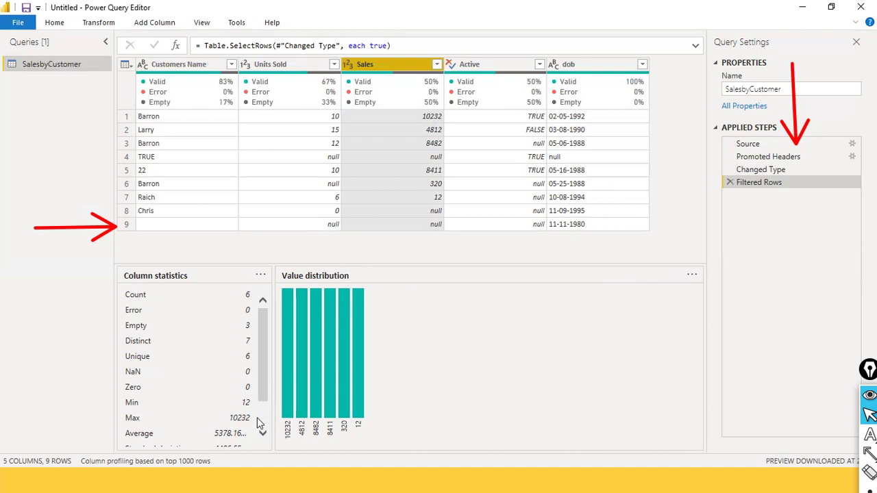
pyautogui.scroll(-1, 257, 418)
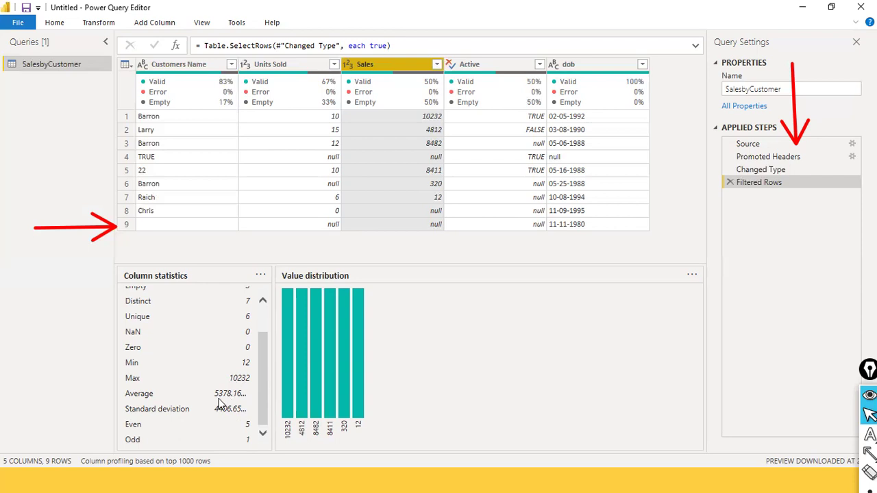
pyautogui.click(429, 118)
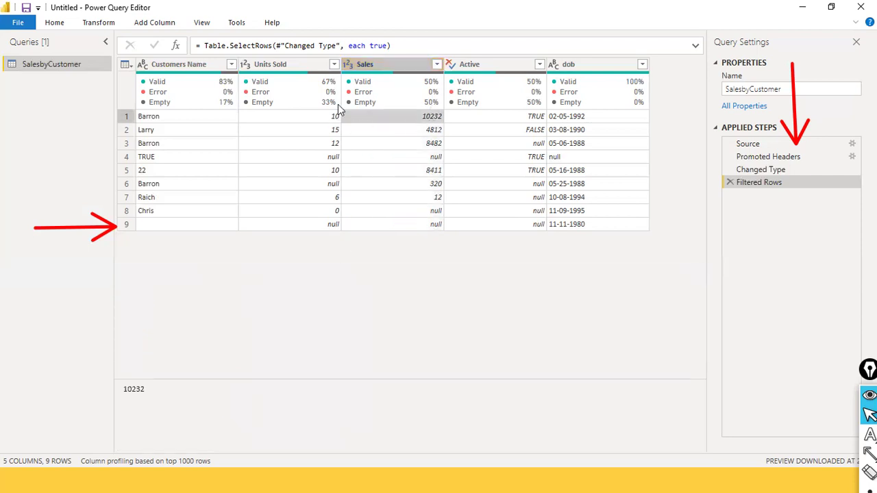
# Step: Profile the Active column: count 6, 3 empty, 3 distinct, 3 true, 1 false
pyautogui.click(365, 66)
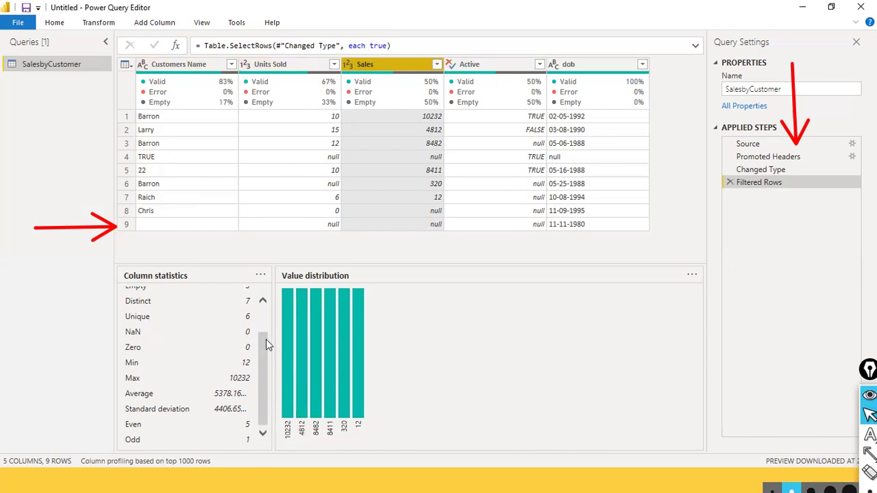
pyautogui.scroll(2, 266, 319)
pyautogui.scroll(-2, 263, 313)
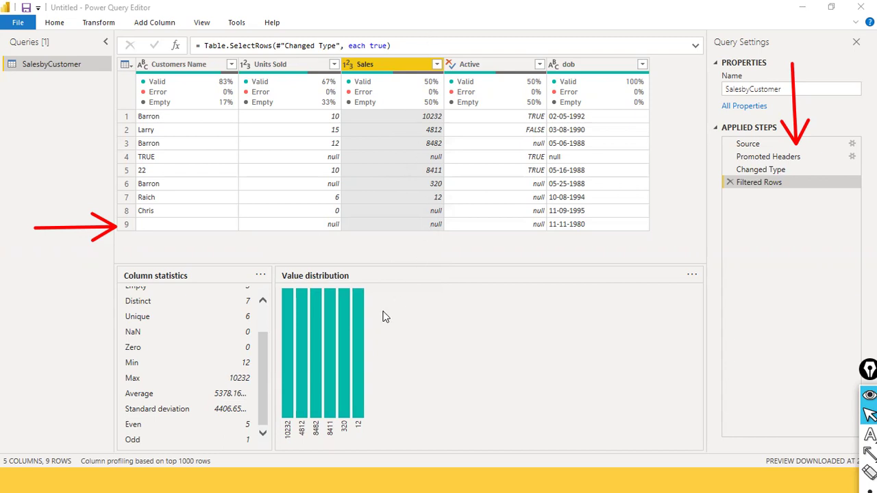
pyautogui.click(488, 69)
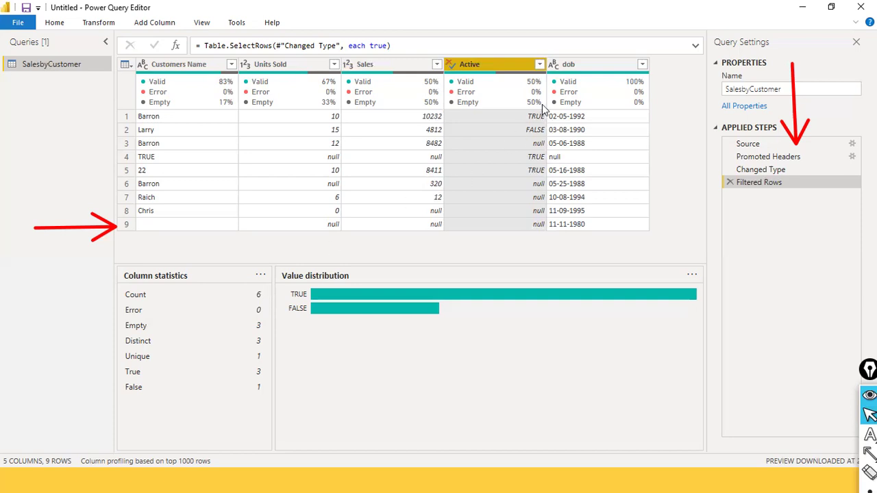
pyautogui.click(600, 6)
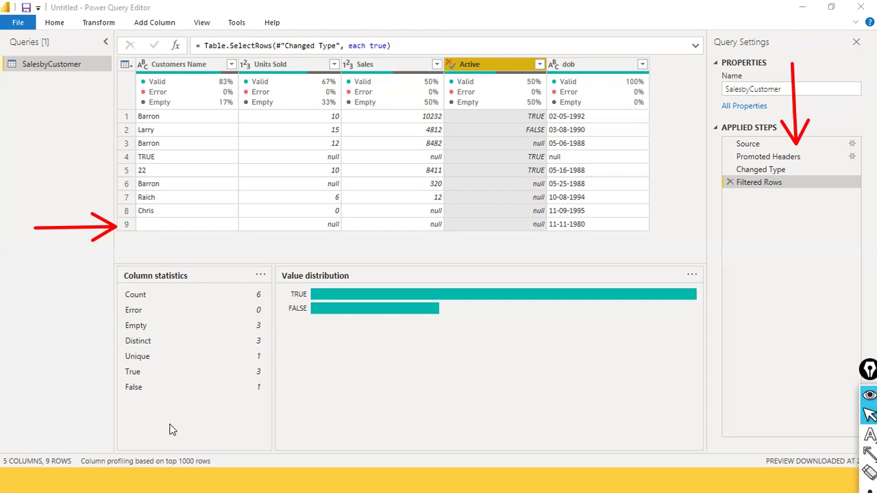
pyautogui.press('a')
pyautogui.moveTo(30, 323)
pyautogui.mouseDown()
pyautogui.moveTo(135, 337)
pyautogui.moveTo(122, 332)
pyautogui.mouseUp()
pyautogui.moveTo(23, 292); pyautogui.dragTo(116, 294)
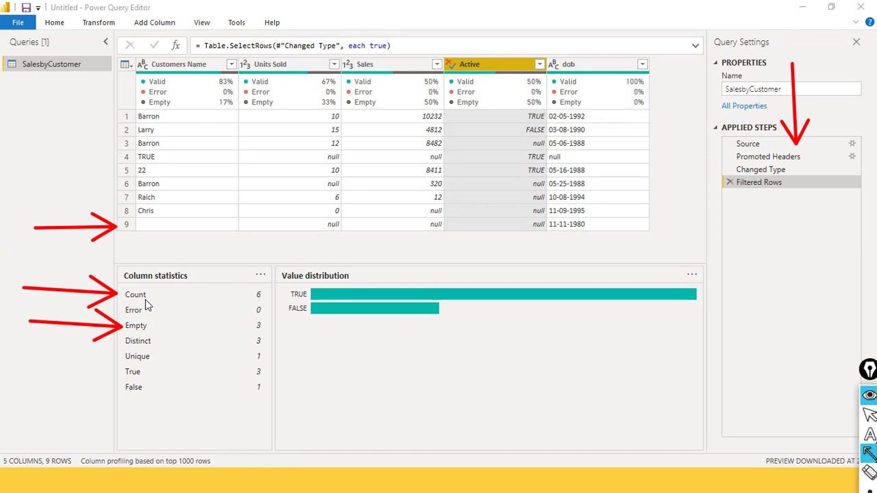
pyautogui.hotkey('ctrl', 'shift', '1')
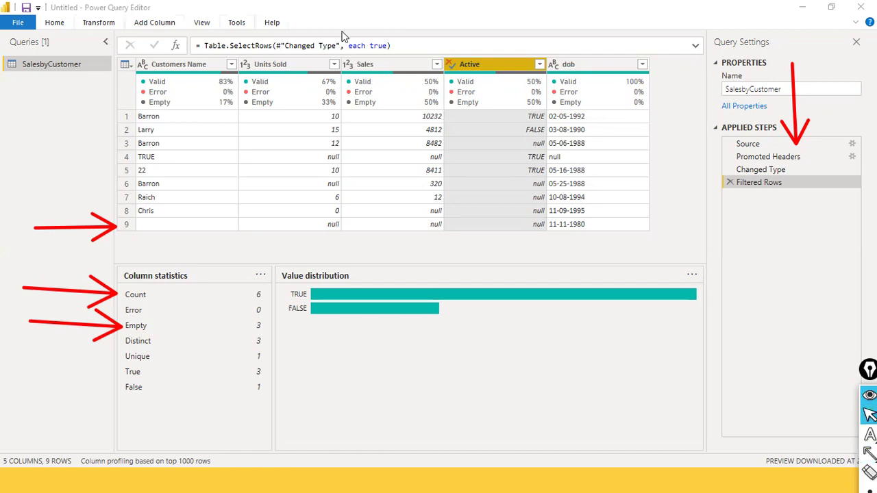
pyautogui.click(558, 67)
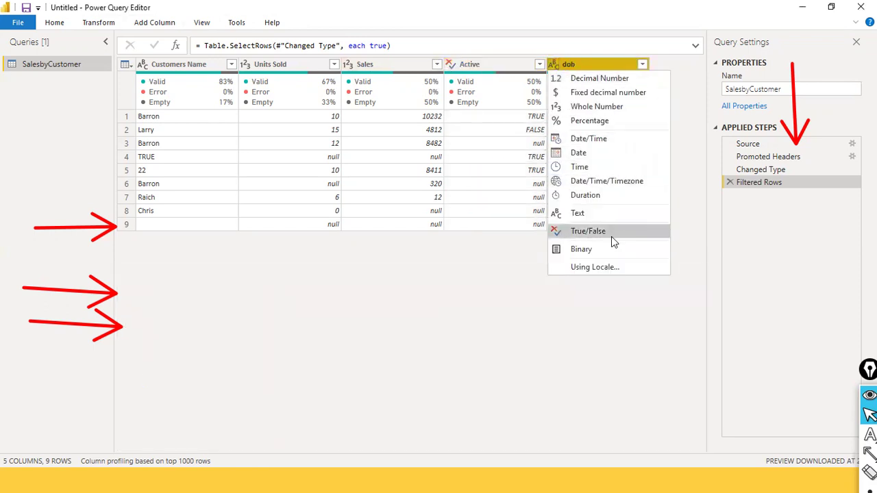
pyautogui.press('Escape')
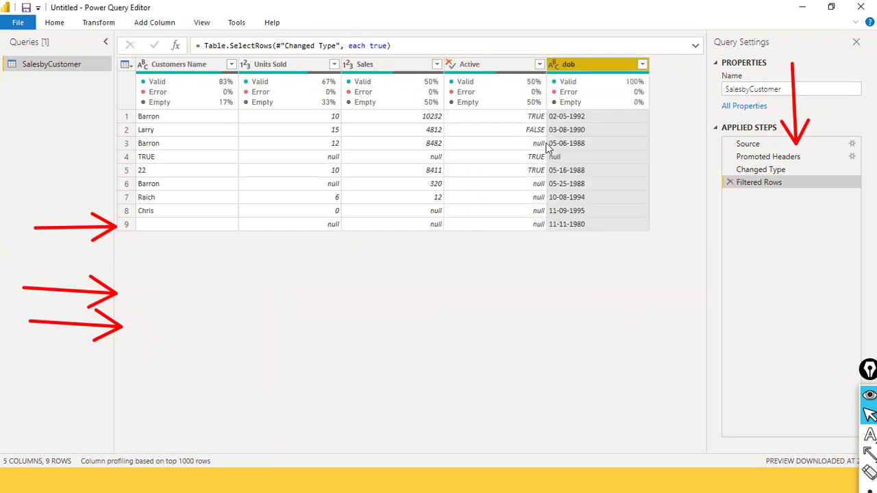
pyautogui.click(557, 66)
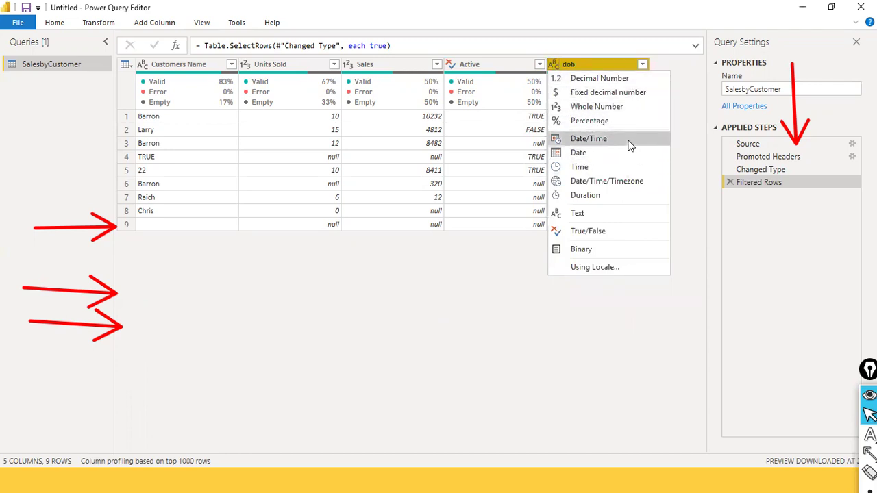
pyautogui.press('Escape')
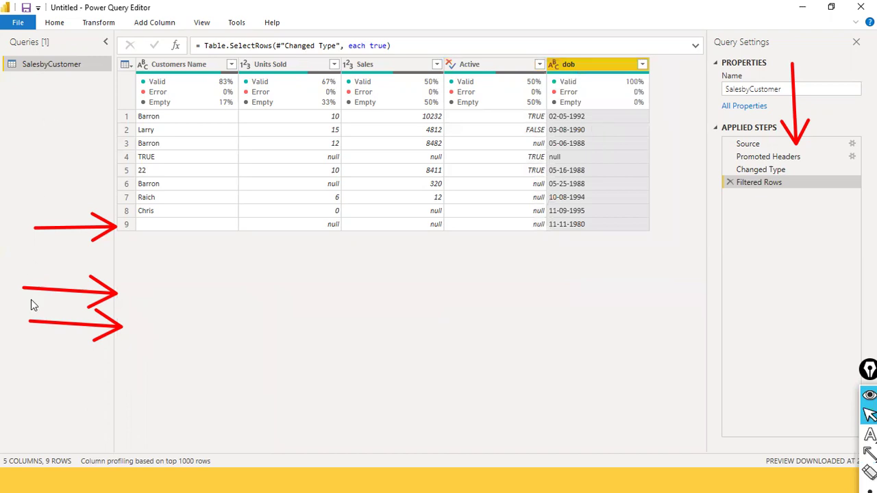
# Step: View Sales, Active, dob, Units Sold and Customers Name profiles, then preview the Source step
pyautogui.click(384, 65)
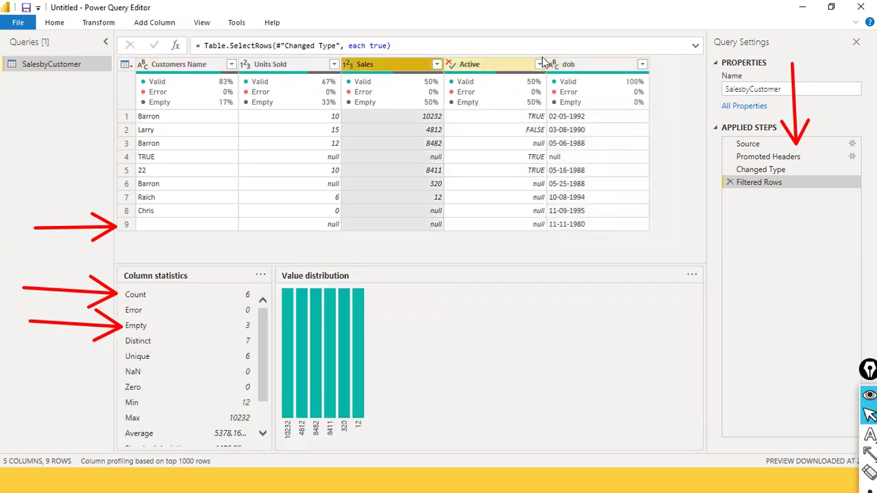
pyautogui.click(543, 61)
pyautogui.click(572, 64)
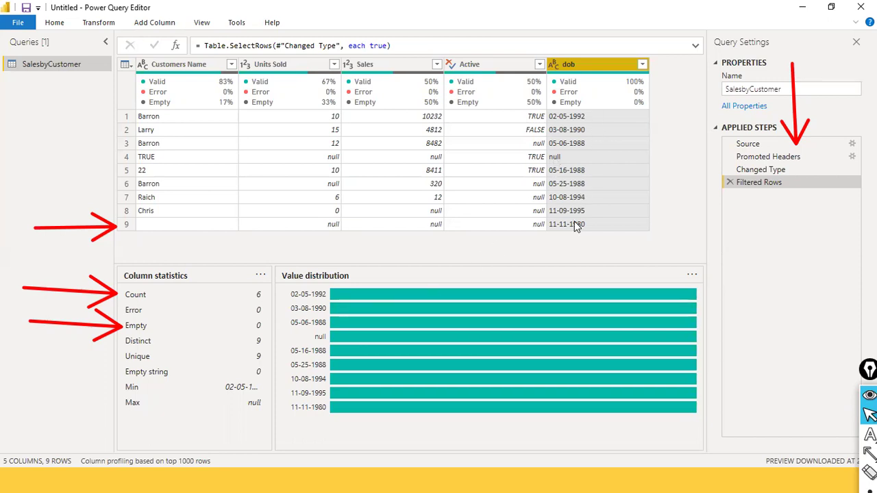
pyautogui.click(173, 61)
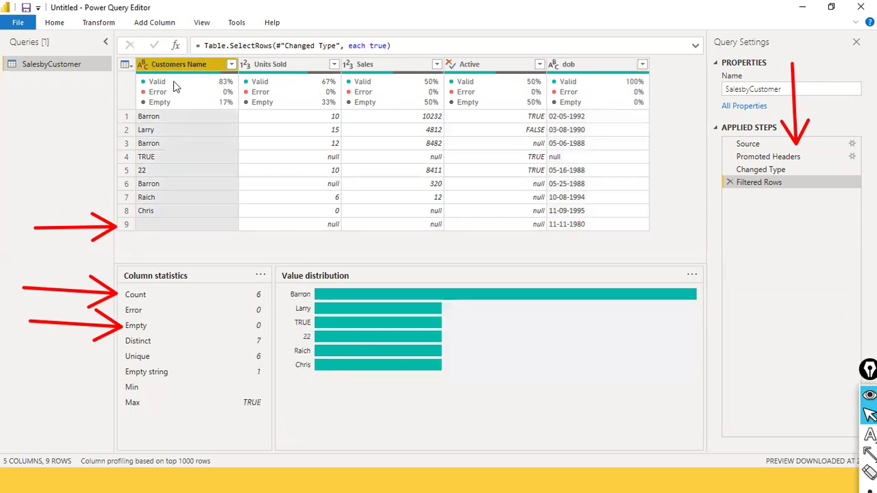
pyautogui.click(264, 65)
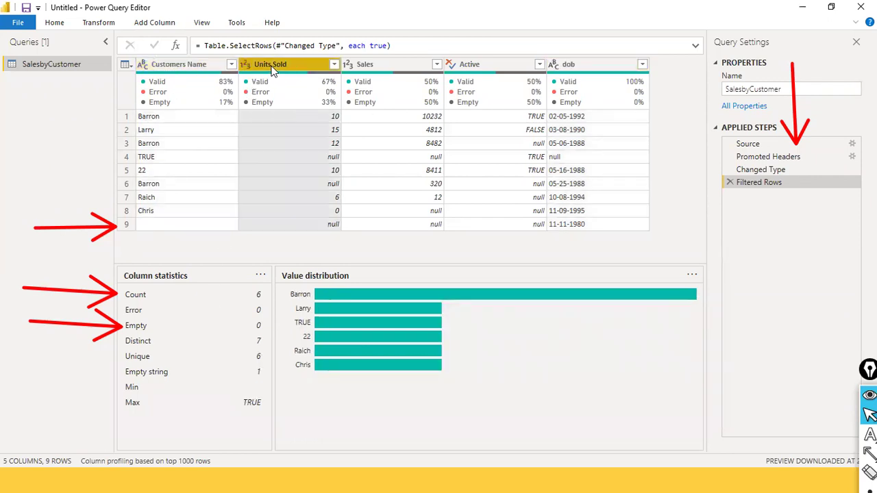
pyautogui.click(181, 69)
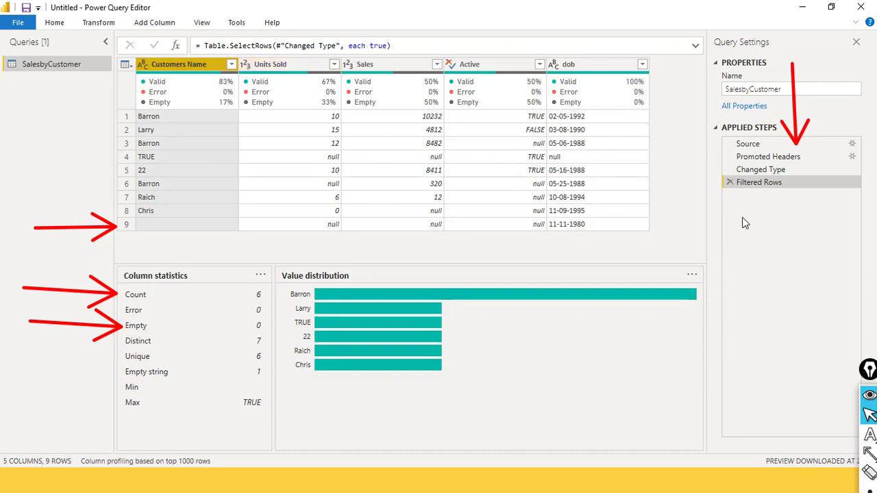
pyautogui.click(749, 145)
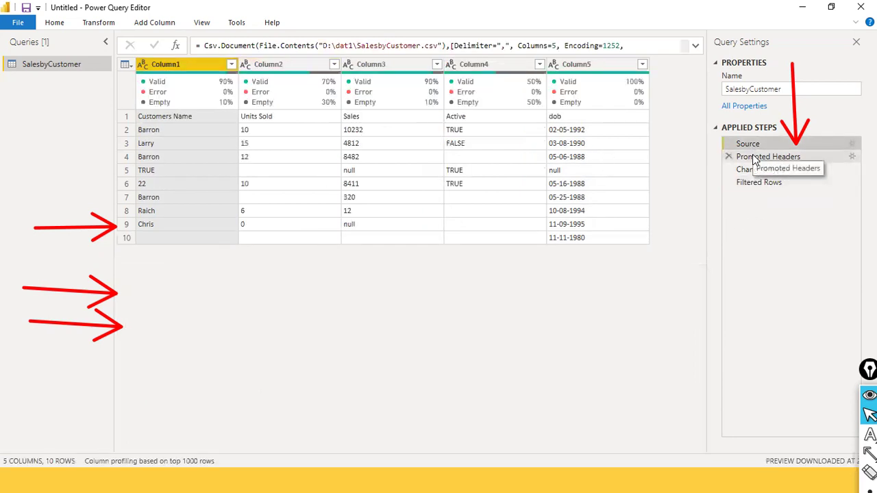
# Step: Compare the Promoted Headers and Changed Type previews, then return to Filtered Rows (Customers Name count 9)
pyautogui.click(756, 159)
pyautogui.click(753, 172)
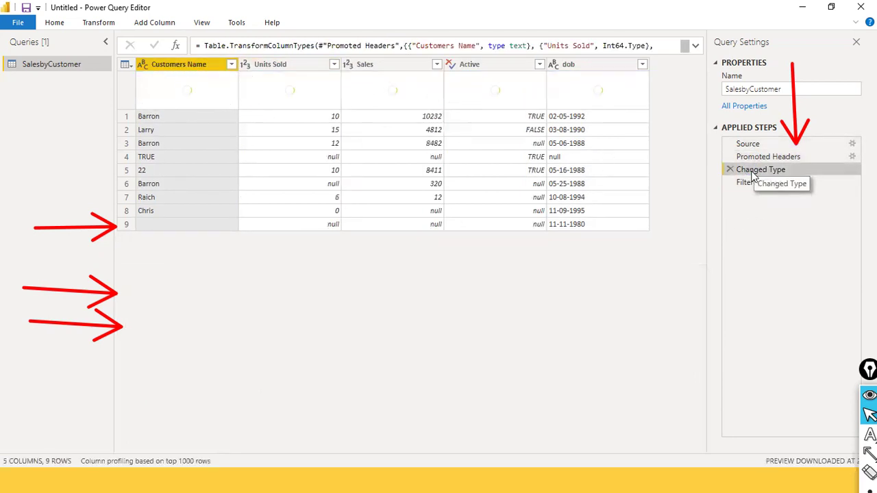
pyautogui.click(751, 184)
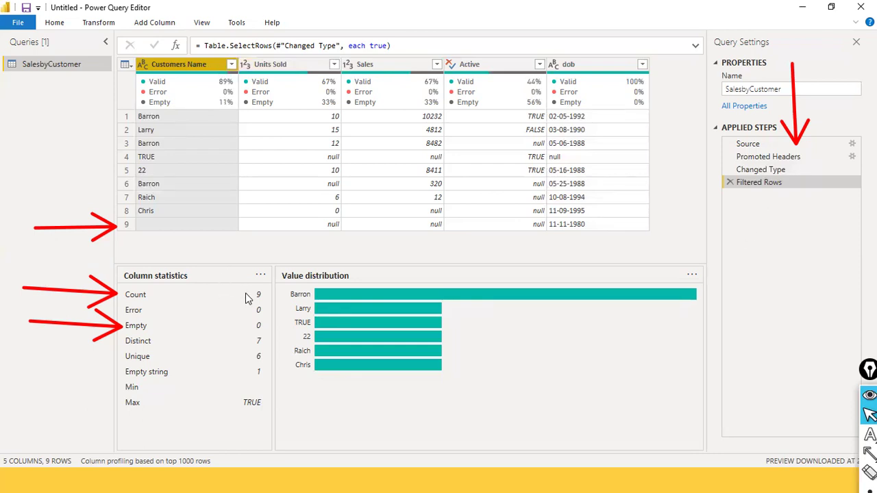
pyautogui.click(281, 64)
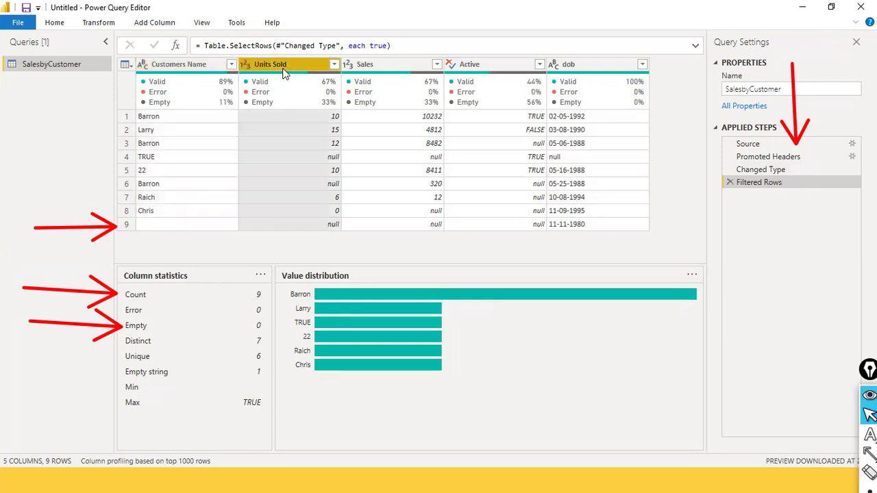
pyautogui.click(480, 68)
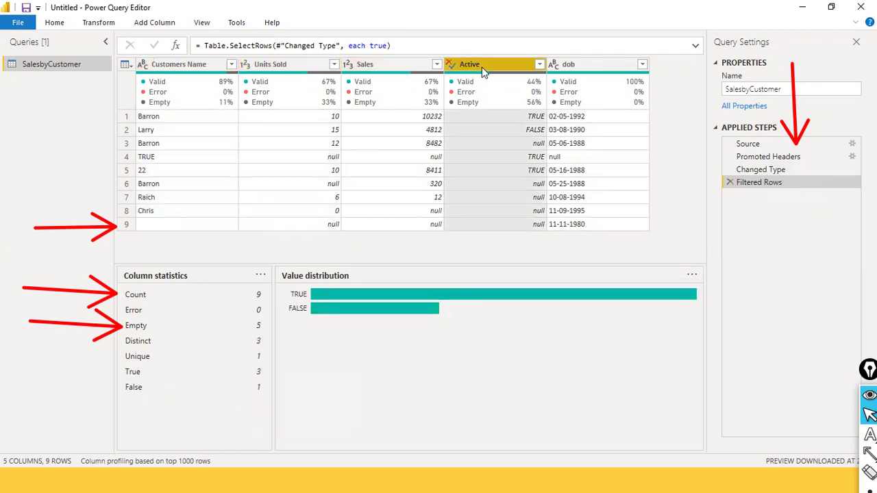
pyautogui.click(753, 170)
pyautogui.click(743, 184)
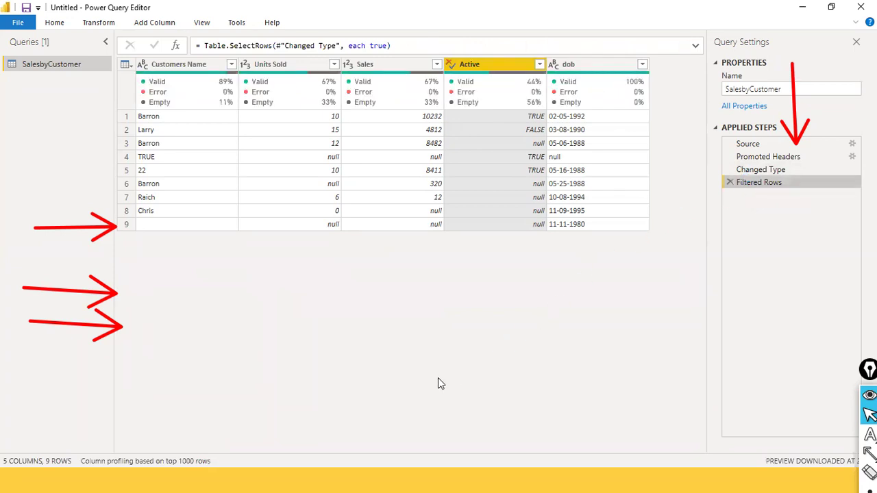
pyautogui.click(747, 171)
pyautogui.click(753, 185)
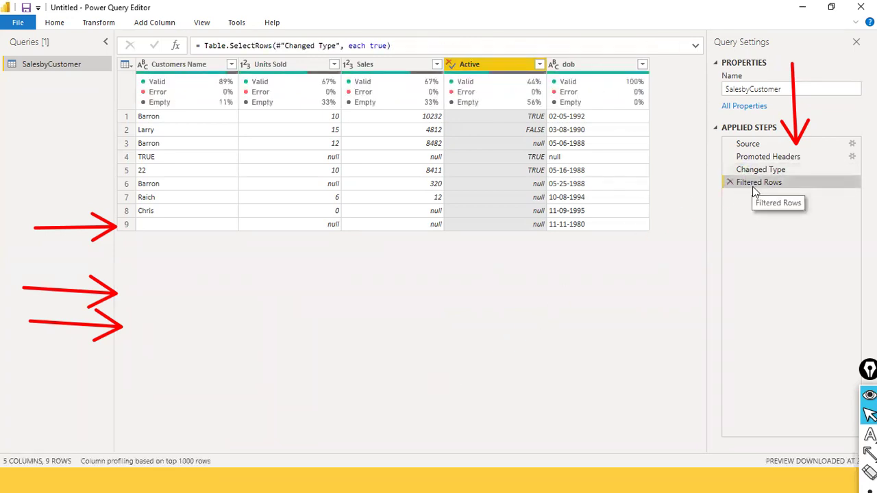
pyautogui.click(379, 70)
pyautogui.click(473, 71)
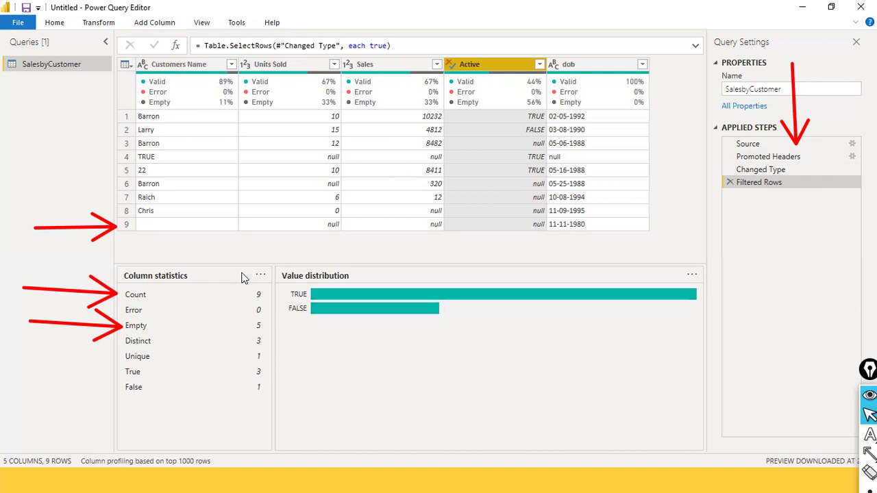
pyautogui.click(757, 145)
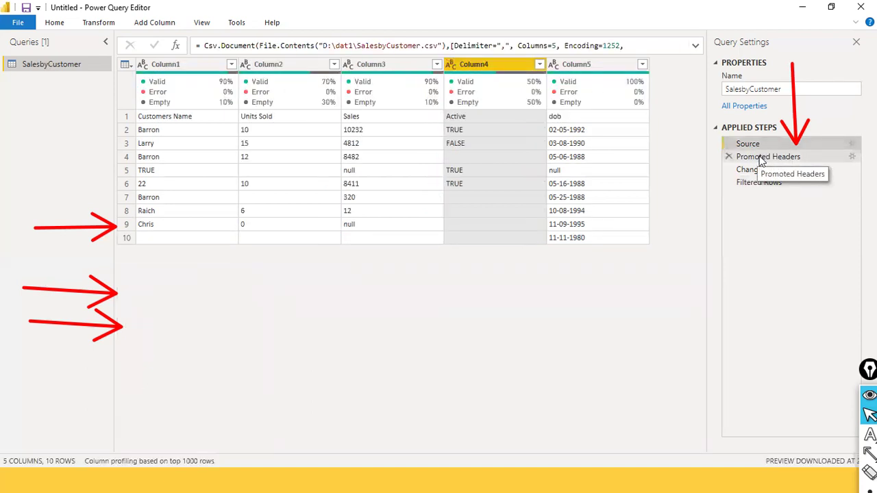
pyautogui.click(761, 157)
pyautogui.click(754, 170)
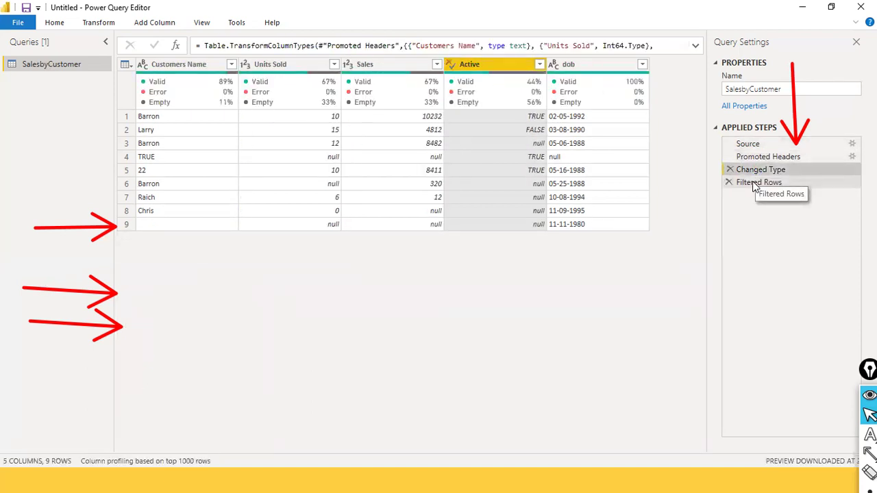
pyautogui.click(754, 183)
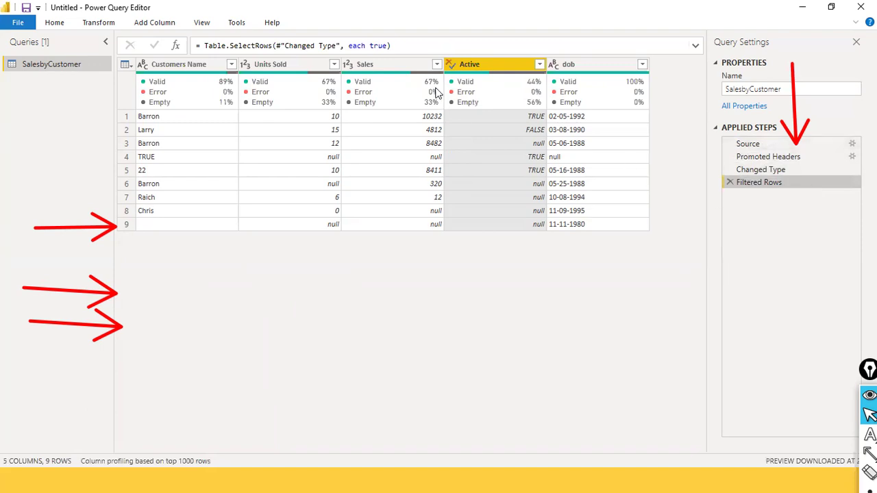
pyautogui.click(397, 64)
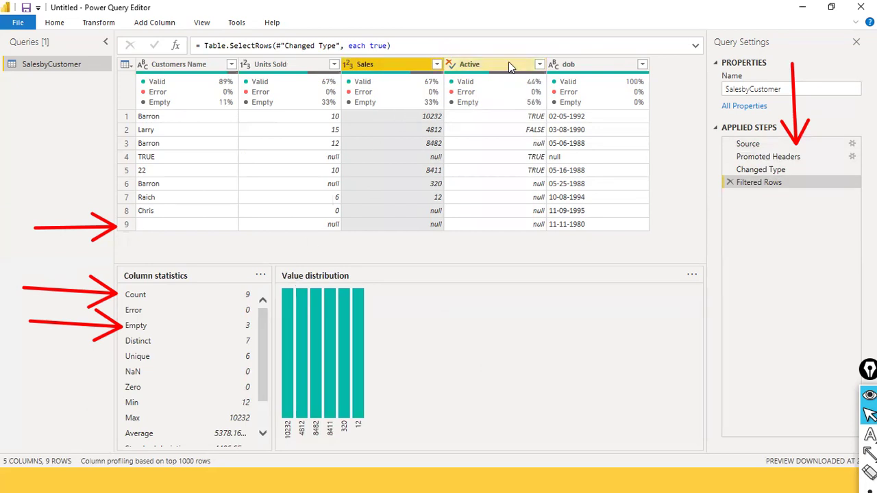
pyautogui.click(257, 63)
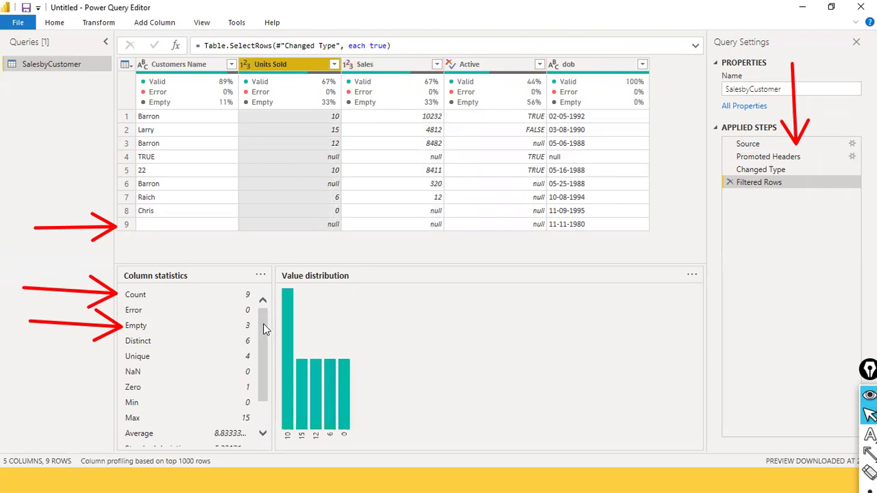
pyautogui.click(586, 63)
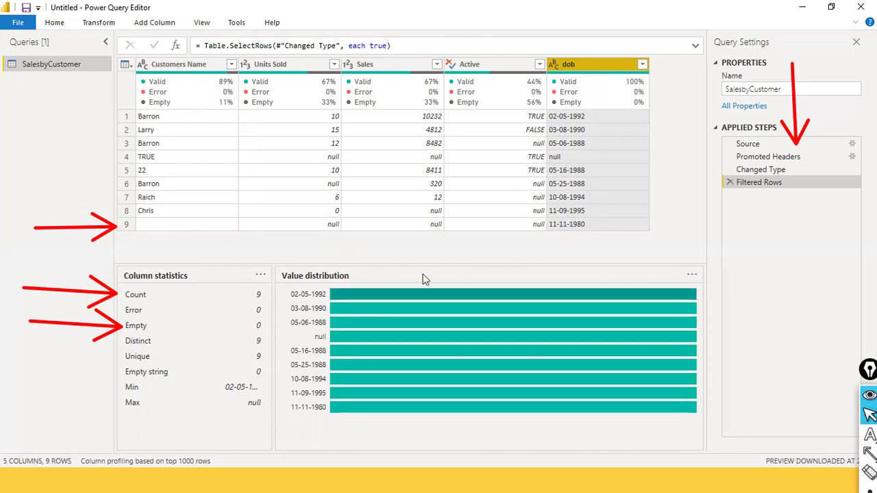
pyautogui.click(279, 63)
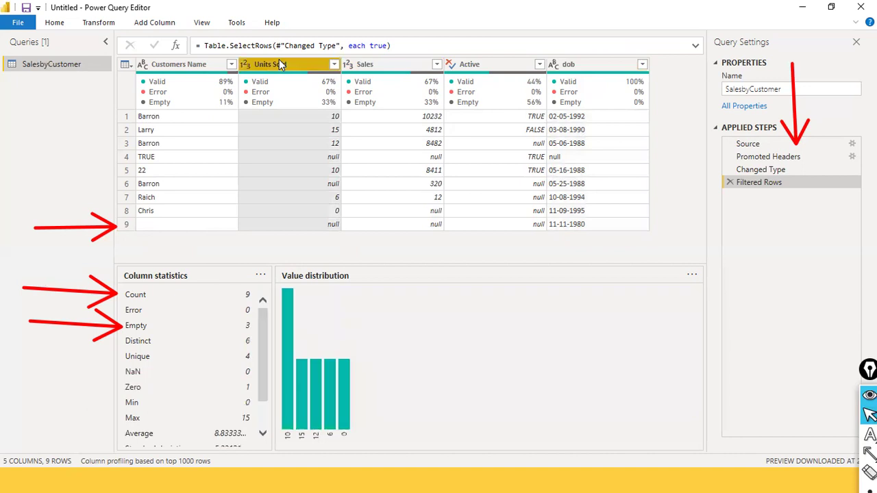
pyautogui.click(380, 64)
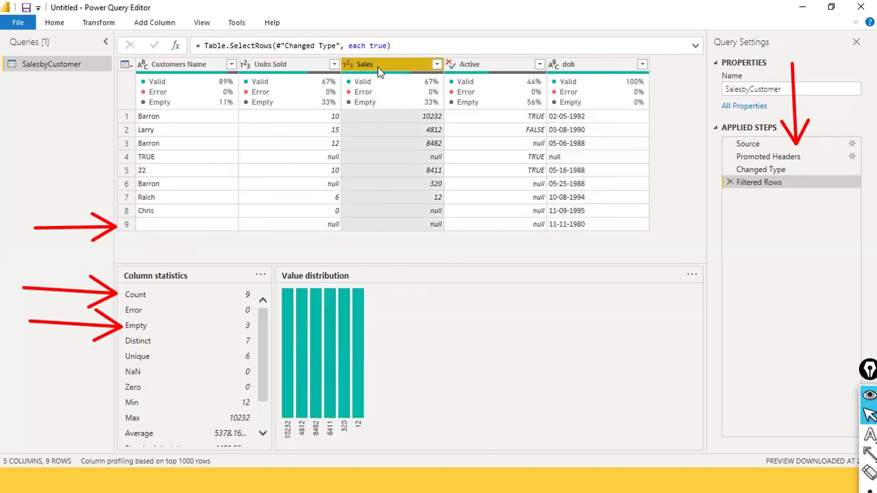
pyautogui.click(292, 64)
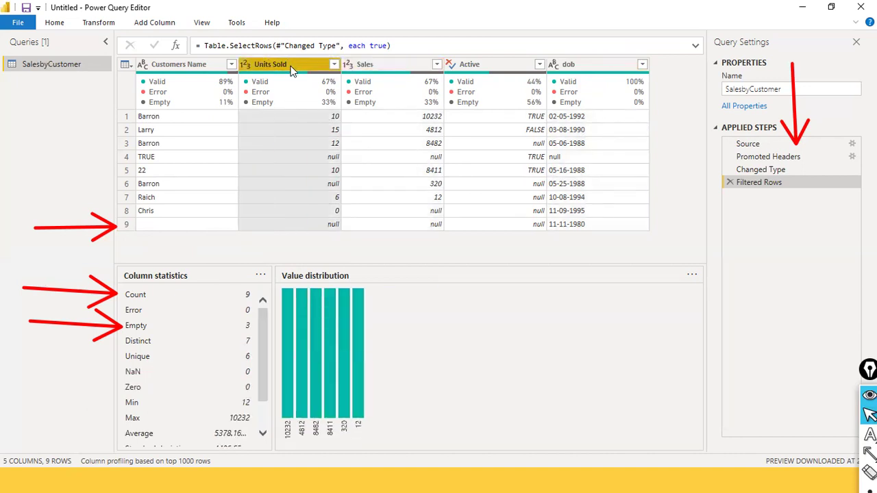
pyautogui.click(789, 169)
pyautogui.click(782, 181)
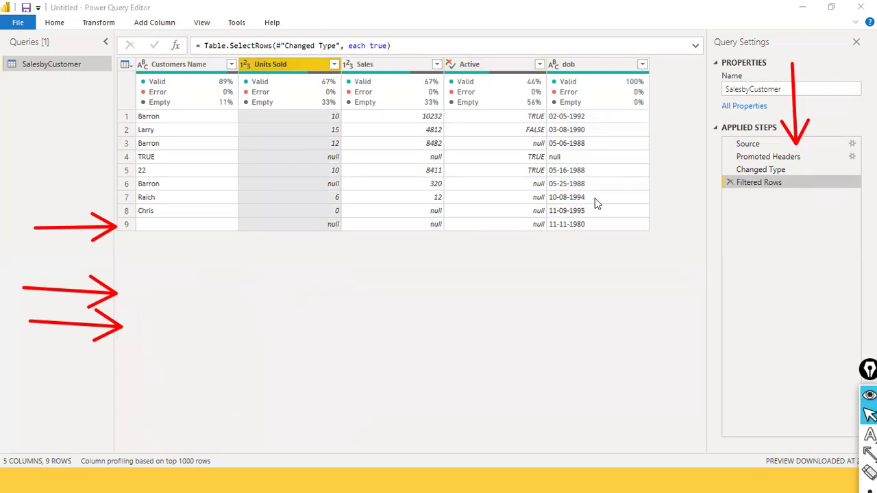
pyautogui.click(763, 157)
pyautogui.click(762, 171)
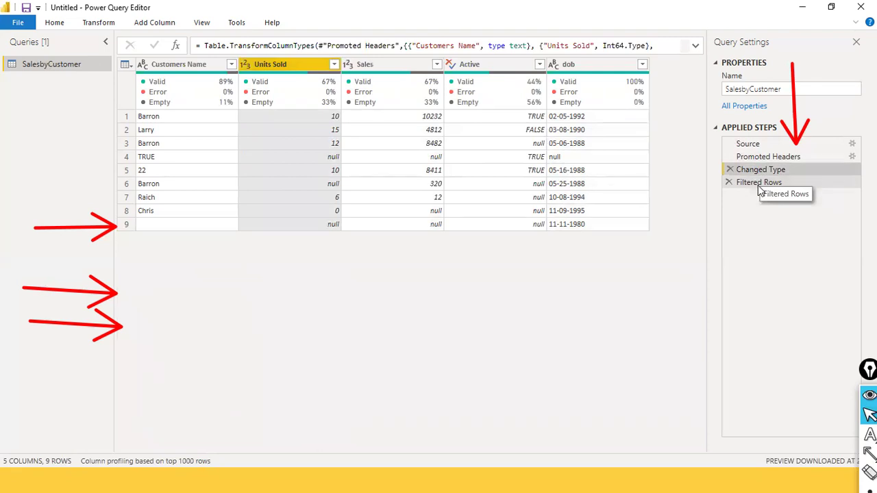
# Step: Back at Filtered Rows, view the Sales, Units Sold, Active and dob column profiles
pyautogui.click(760, 187)
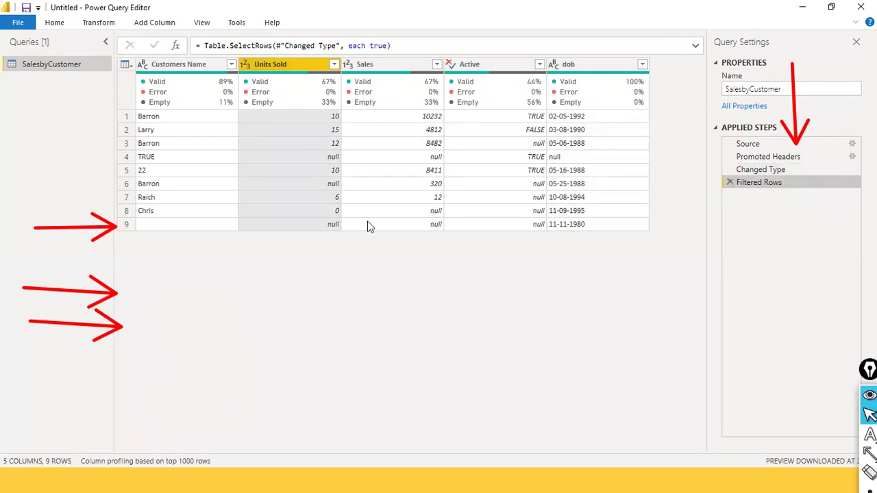
pyautogui.click(376, 69)
pyautogui.click(293, 69)
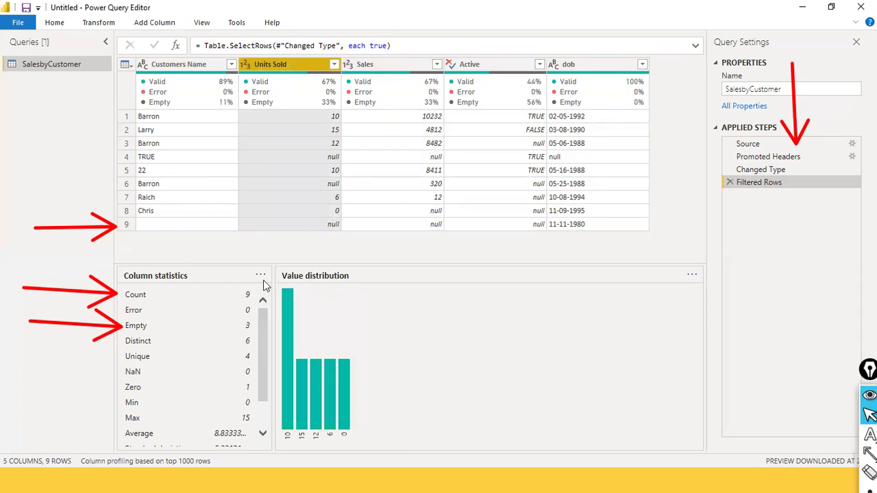
pyautogui.click(409, 69)
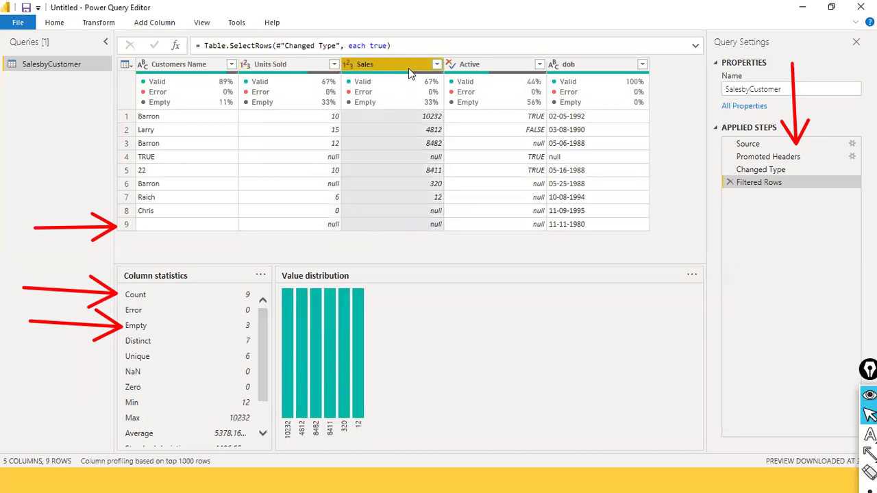
pyautogui.click(511, 64)
pyautogui.click(570, 69)
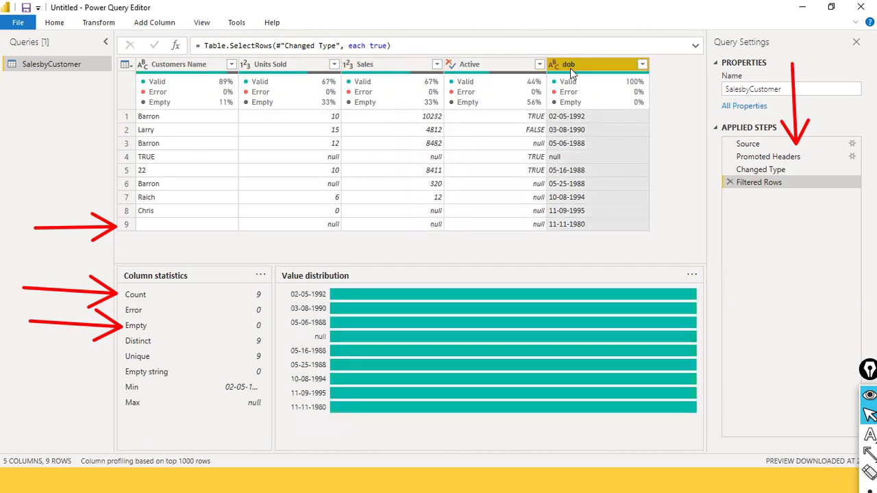
pyautogui.click(56, 24)
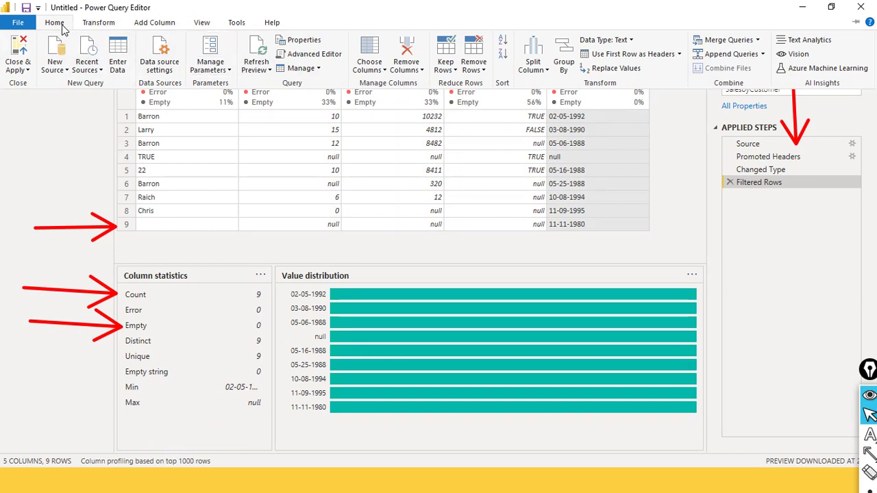
# Step: Check the preview refresh options, then view the Active, Sales, Units Sold and Customers Name profiles
pyautogui.click(261, 69)
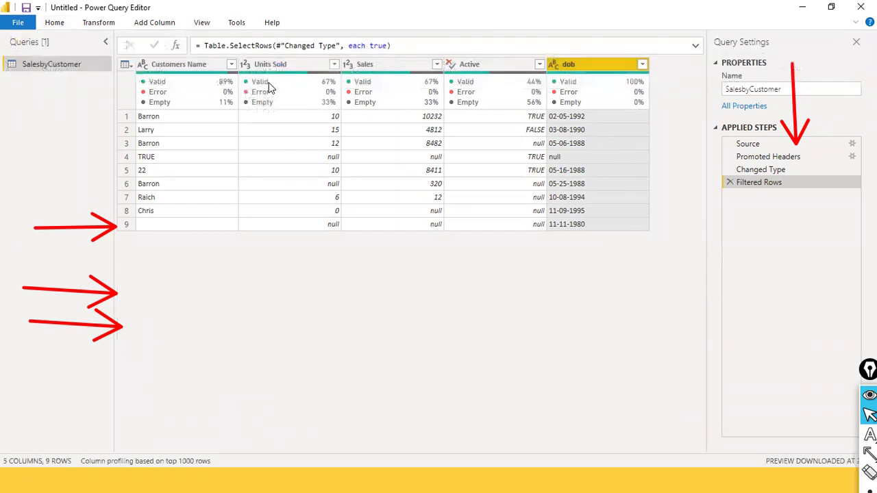
pyautogui.moveTo(269, 87)
pyautogui.click(472, 65)
pyautogui.click(395, 66)
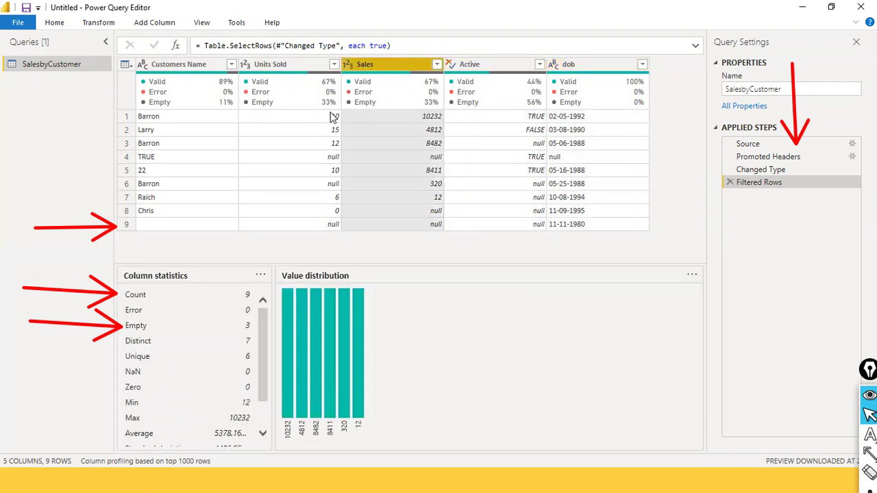
pyautogui.click(300, 64)
pyautogui.click(208, 77)
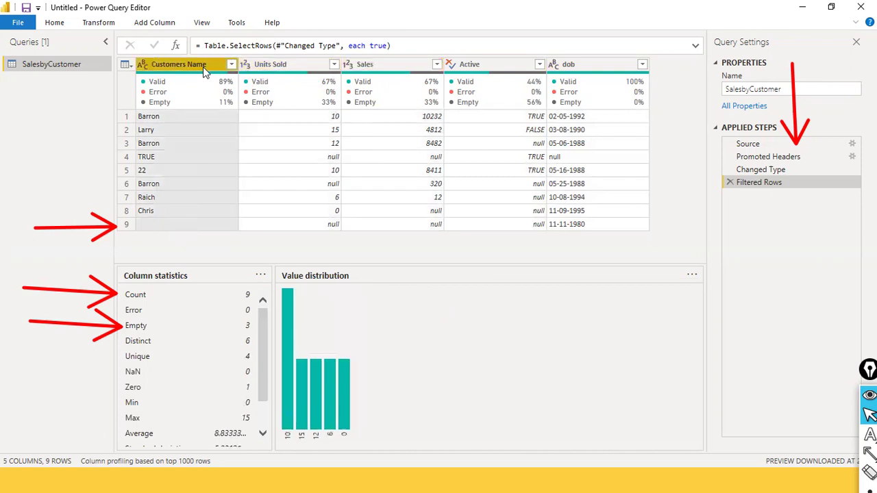
# Step: Review Units Sold, Sales, Active and dob statistics again, ending on Units Sold (max 15)
pyautogui.moveTo(338, 103)
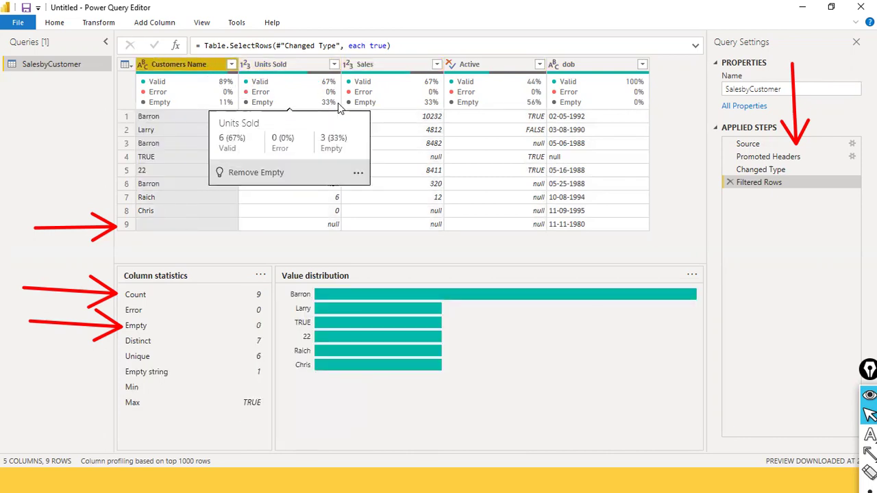
pyautogui.click(296, 63)
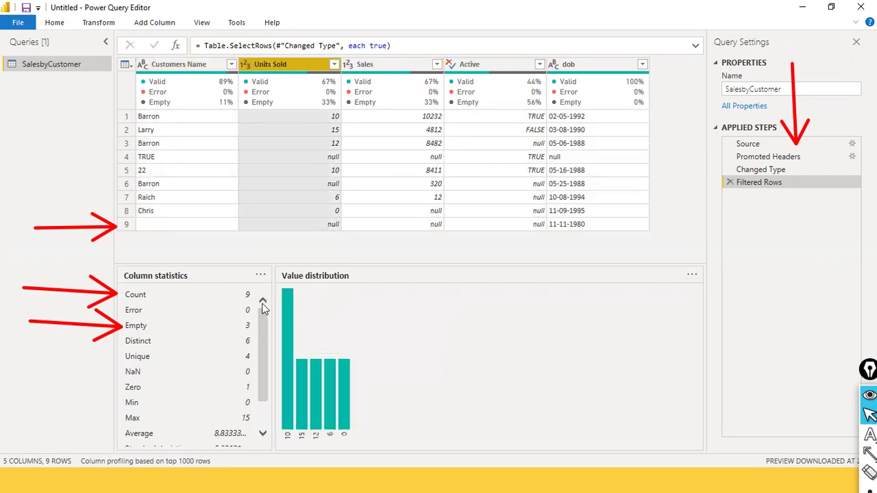
pyautogui.click(413, 66)
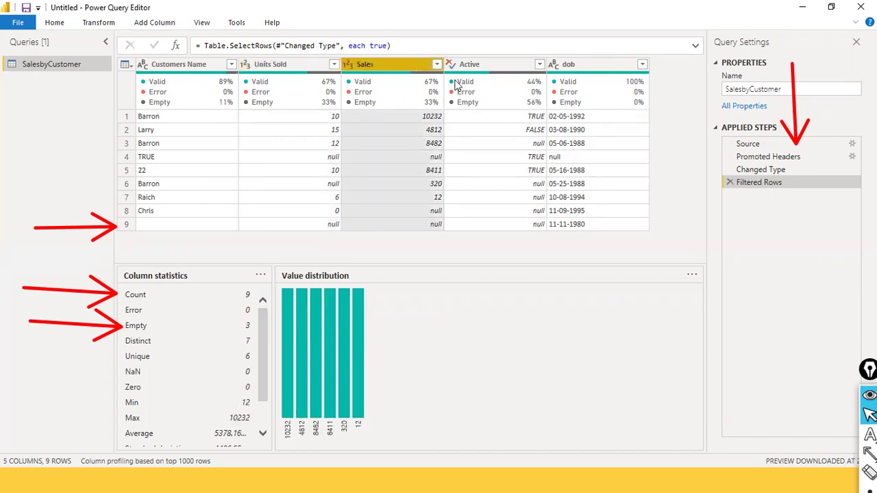
pyautogui.click(507, 63)
pyautogui.click(578, 69)
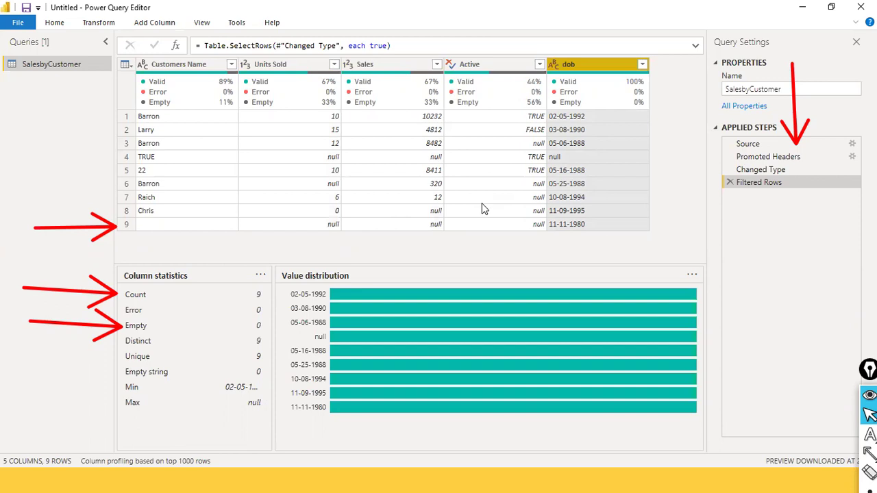
pyautogui.click(464, 85)
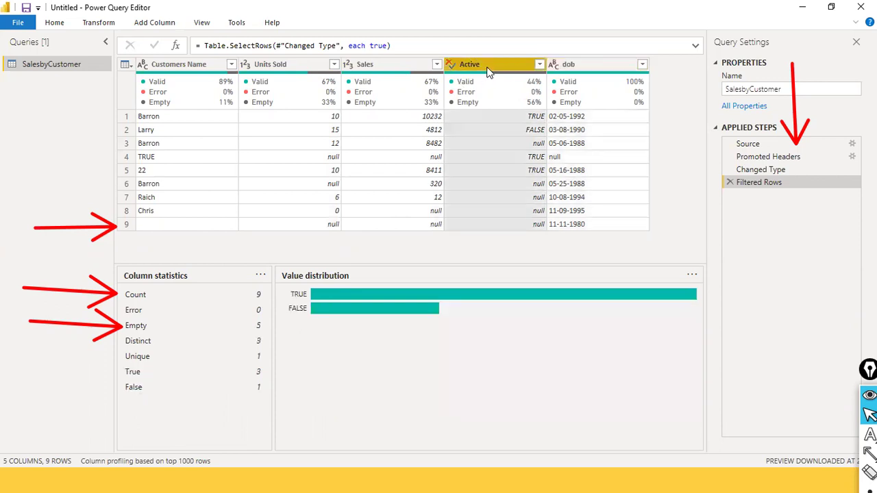
pyautogui.click(287, 77)
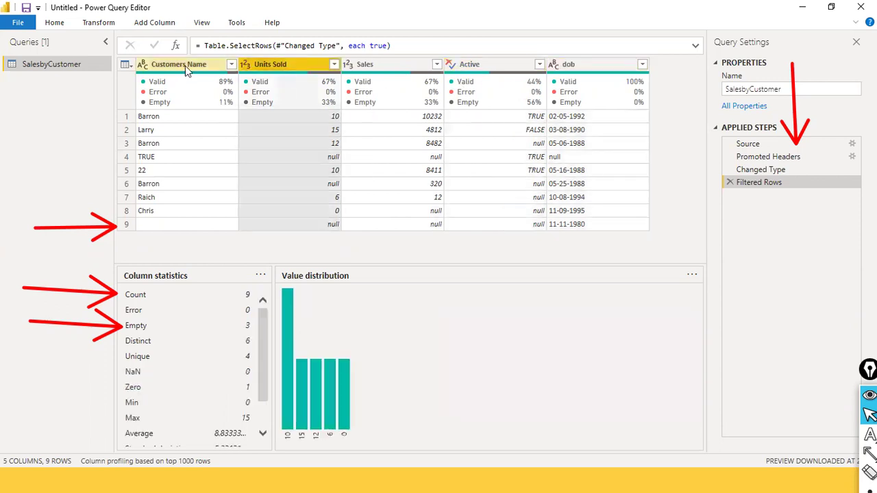
pyautogui.click(201, 22)
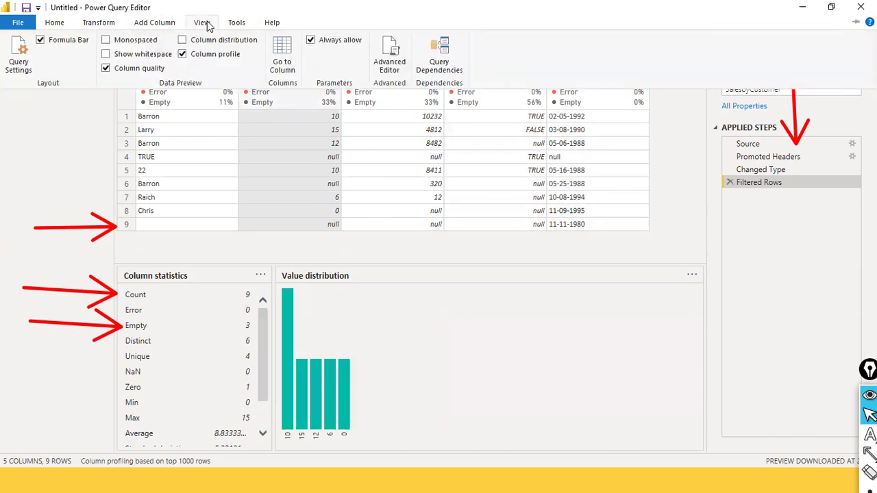
# Step: Turn on Column distribution histograms on the View tab, leaving other display options unchanged
pyautogui.click(182, 39)
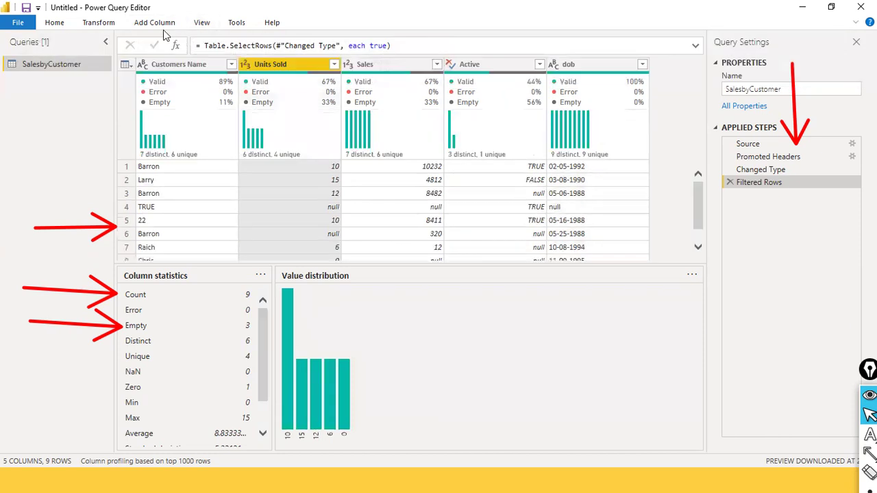
pyautogui.click(200, 24)
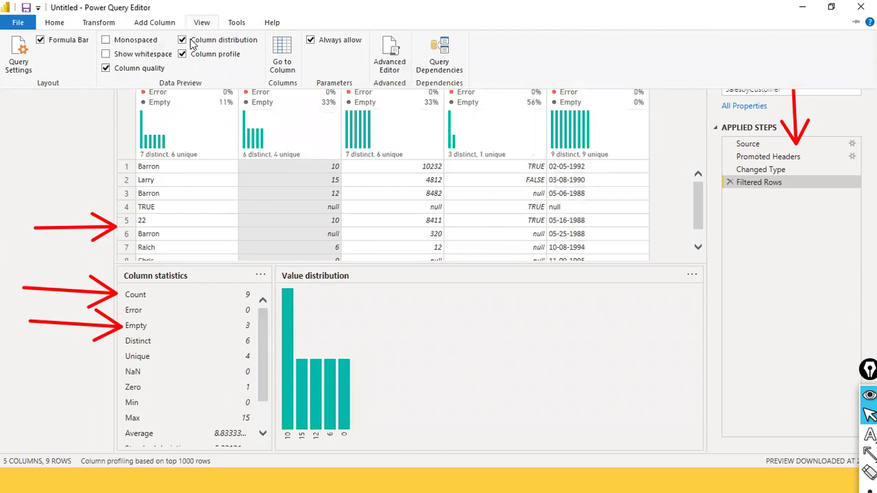
pyautogui.click(394, 23)
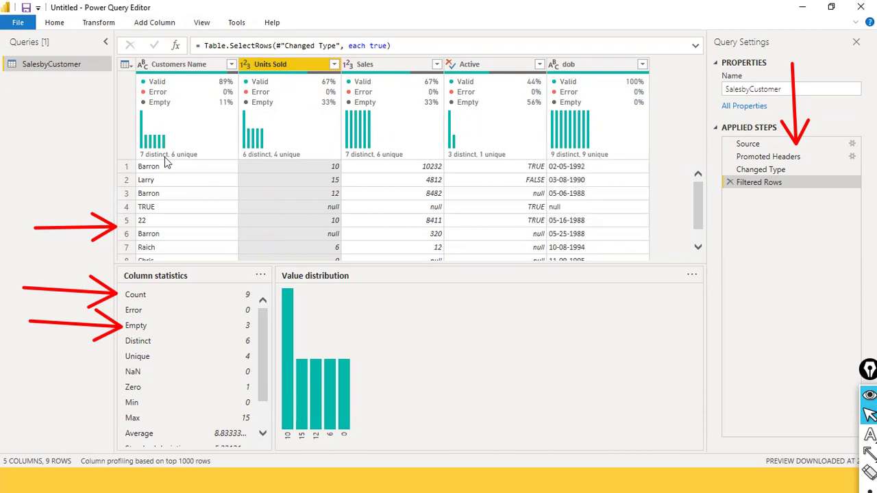
pyautogui.moveTo(185, 156)
# Step: Inspect Customers Name statistics and quality, opening Replace errors but cancelling it
pyautogui.click(194, 61)
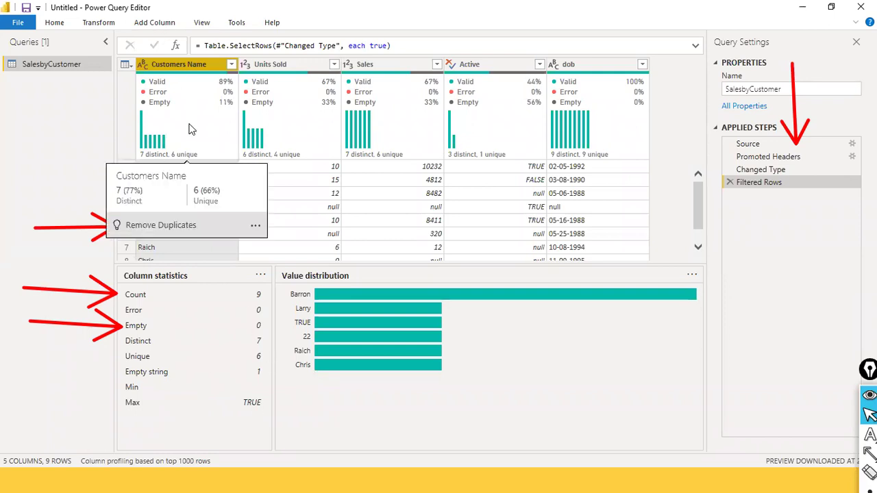
pyautogui.moveTo(184, 117)
pyautogui.moveTo(189, 139)
pyautogui.moveTo(197, 102)
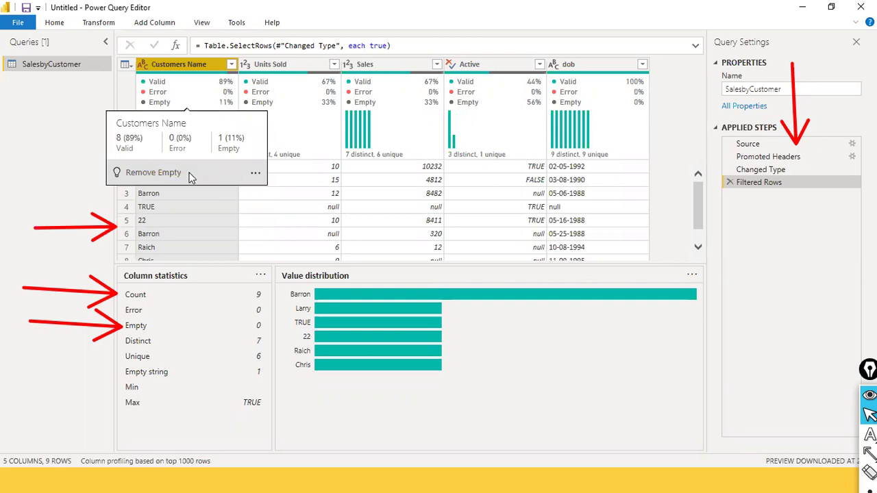
pyautogui.click(255, 175)
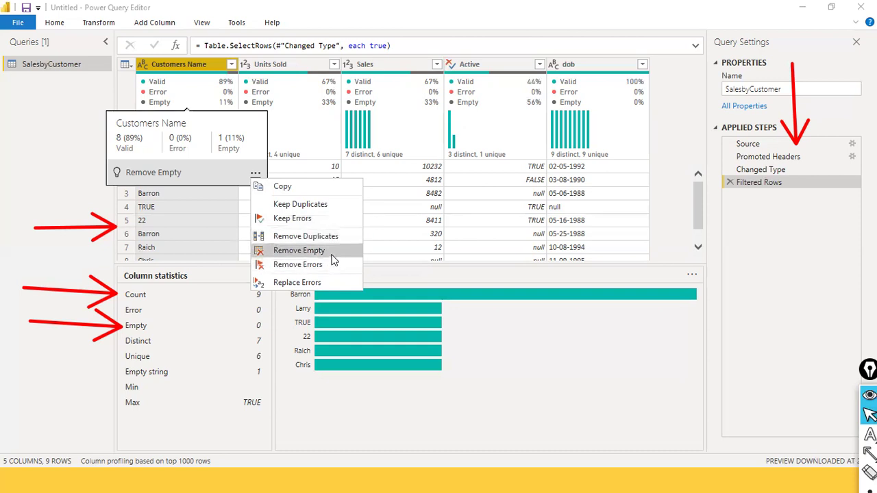
pyautogui.click(304, 293)
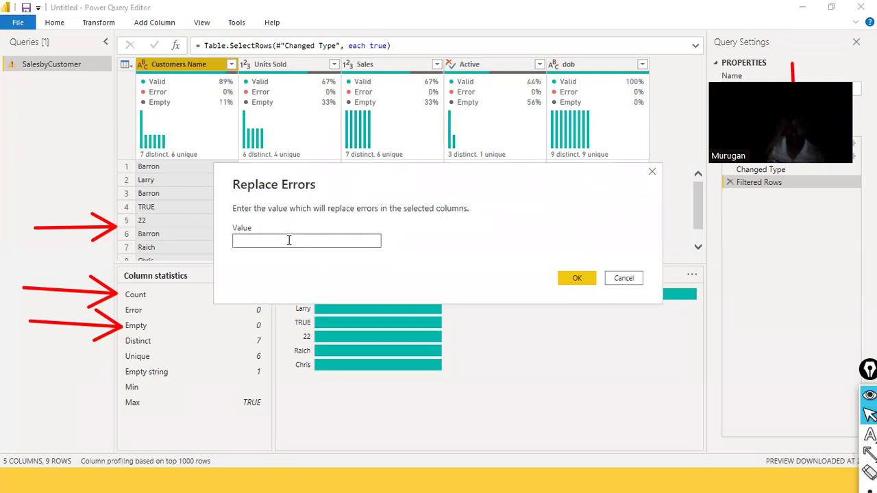
pyautogui.click(624, 278)
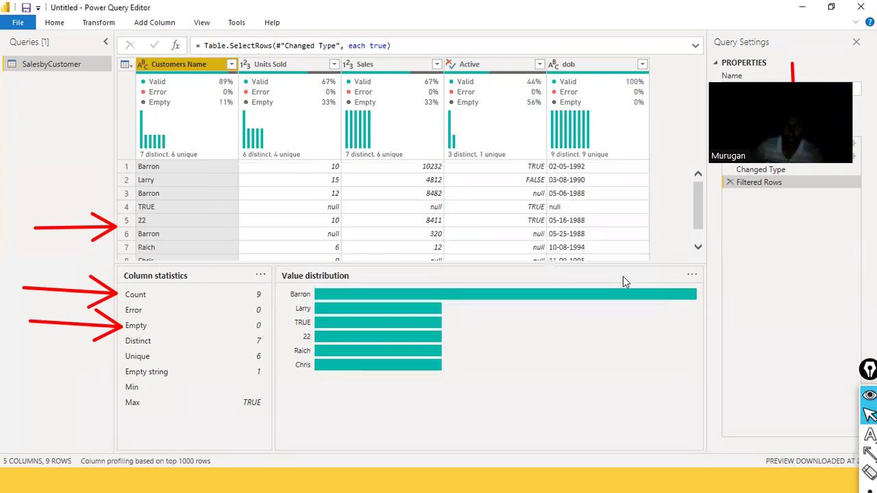
# Step: Select the Units Sold column and open, then dismiss, its column actions menu
pyautogui.scroll(-3, 194, 187)
pyautogui.scroll(3, 194, 186)
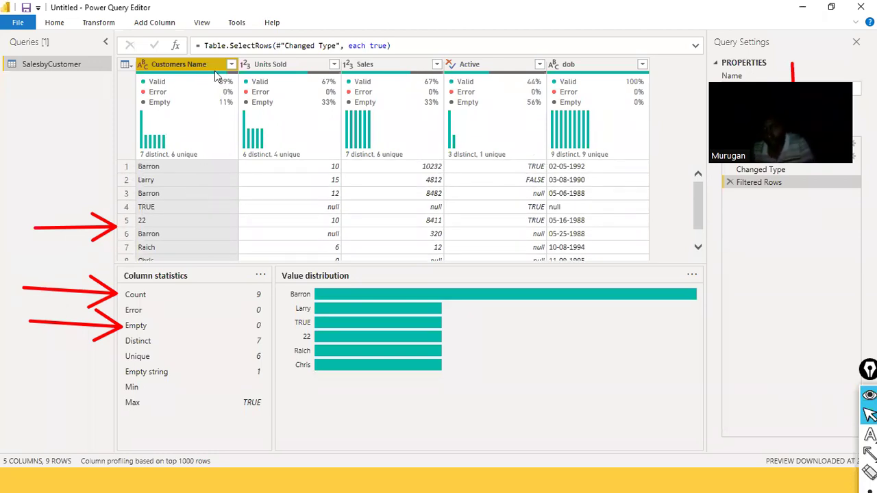
pyautogui.click(291, 64)
pyautogui.moveTo(288, 135)
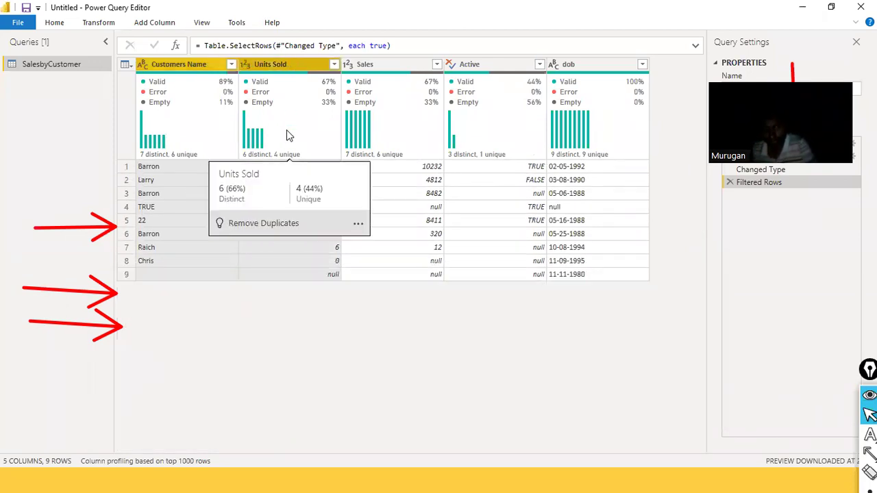
pyautogui.click(358, 228)
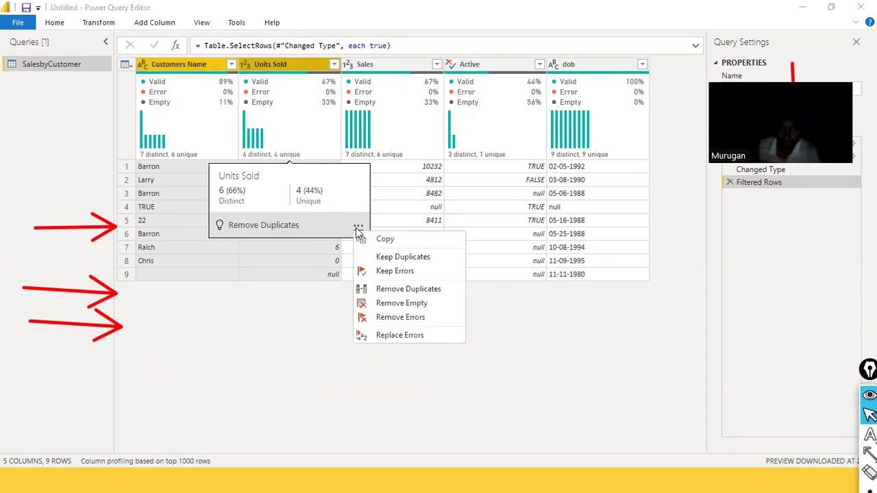
pyautogui.press('Escape')
# Step: Select Sales through dob, then view the Sales and Active statistics and value distributions
pyautogui.keyDown('ctrl'); pyautogui.click(411, 66); pyautogui.keyUp('ctrl')
pyautogui.keyDown('ctrl'); pyautogui.click(473, 66); pyautogui.keyUp('ctrl')
pyautogui.keyDown('ctrl'); pyautogui.click(570, 68); pyautogui.keyUp('ctrl')
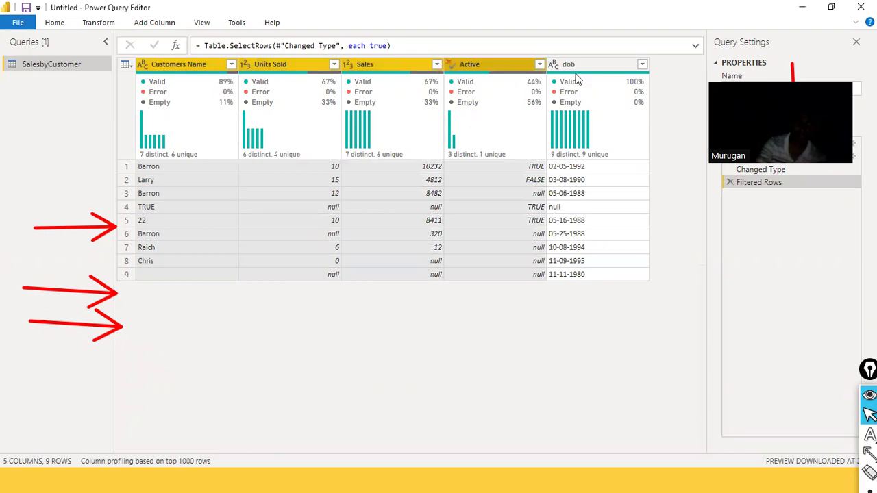
pyautogui.keyDown('ctrl'); pyautogui.click(579, 68); pyautogui.keyUp('ctrl')
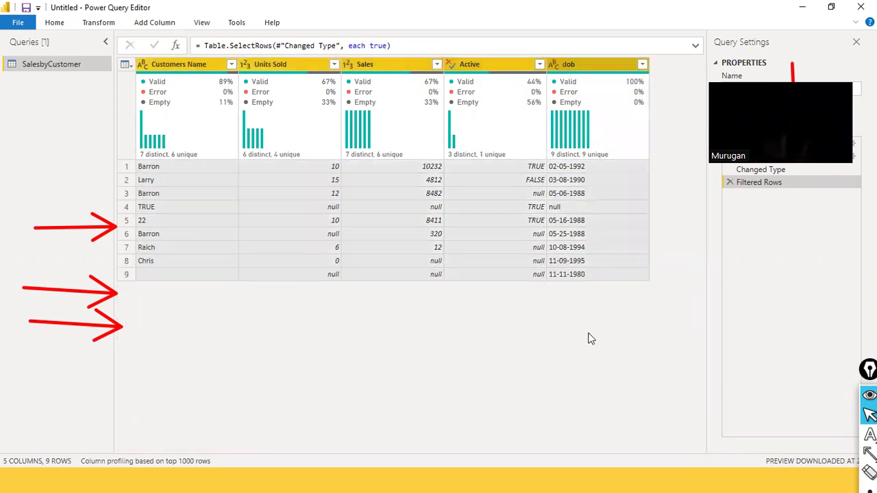
pyautogui.click(421, 83)
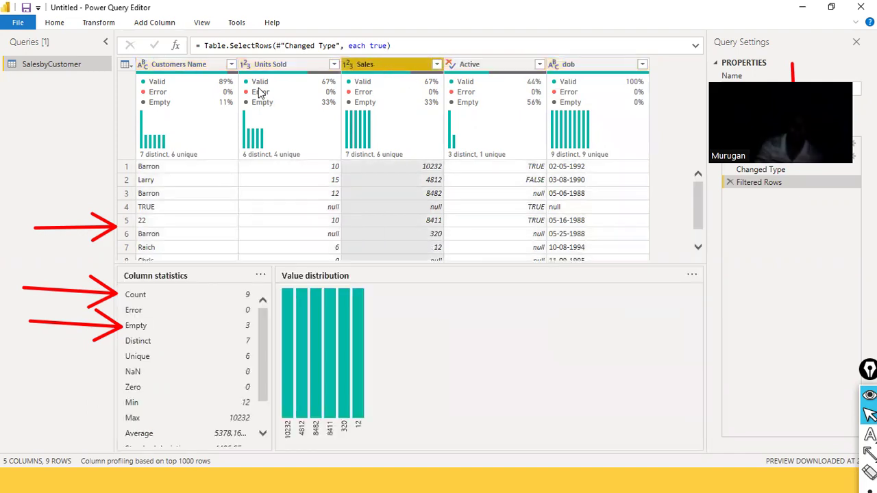
pyautogui.click(517, 71)
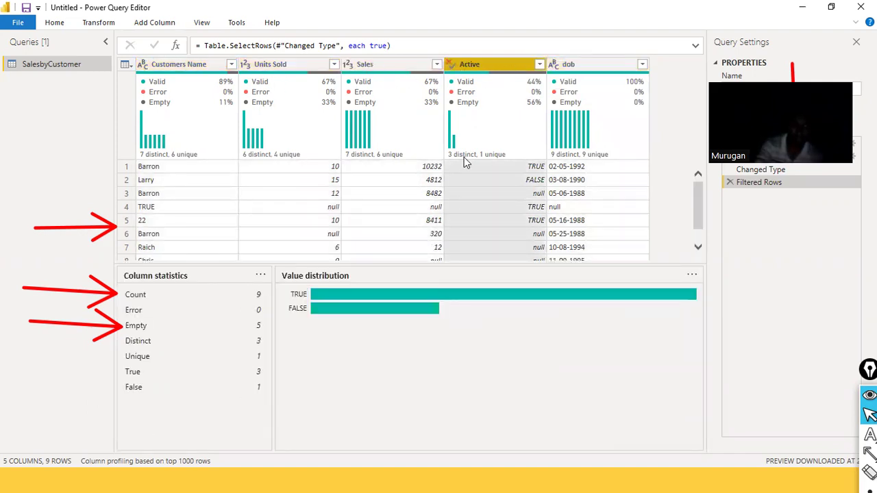
# Step: Check the Sales data type choices without changing them, then review dob and Active quality (4 valid, 5 empty)
pyautogui.click(348, 65)
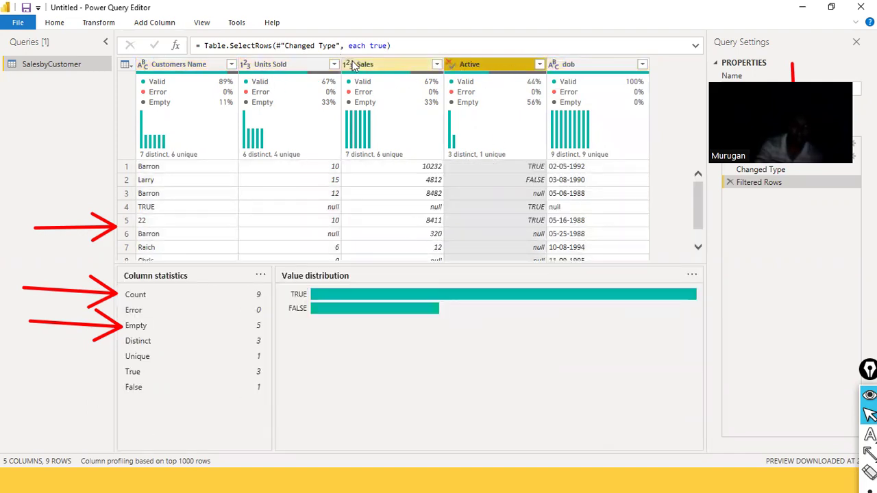
pyautogui.click(293, 69)
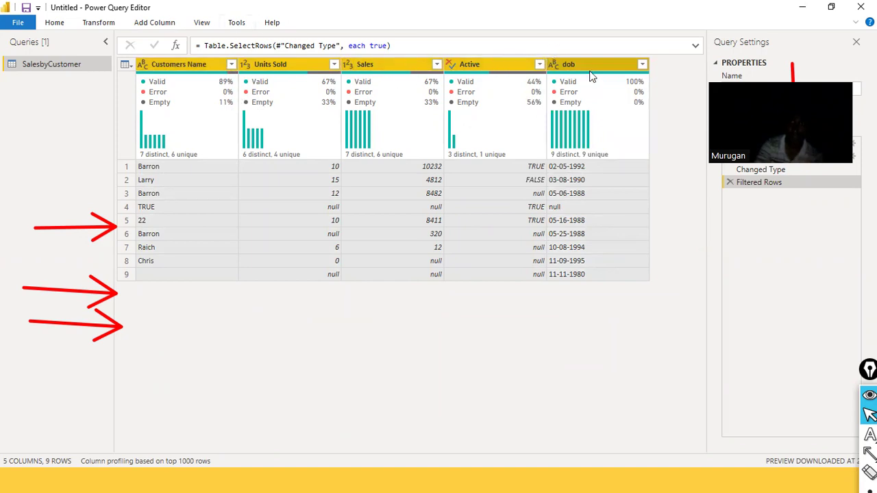
pyautogui.moveTo(592, 76)
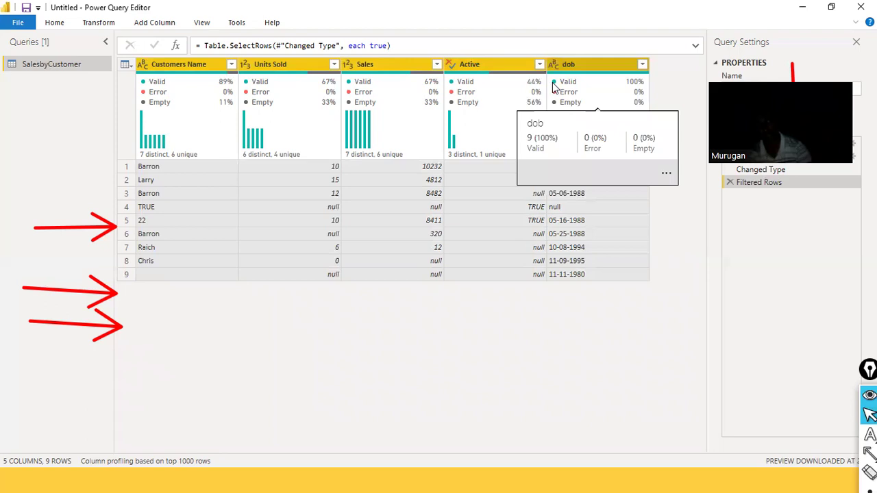
pyautogui.moveTo(474, 101)
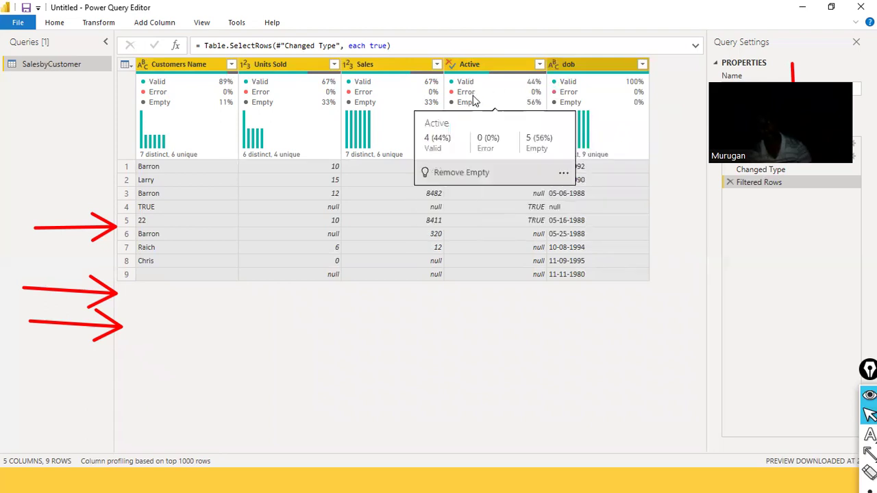
pyautogui.click(562, 173)
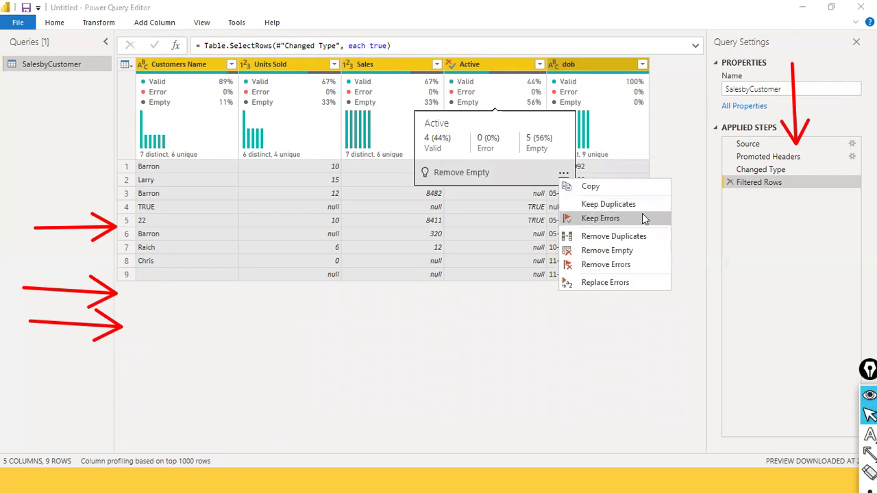
pyautogui.click(625, 250)
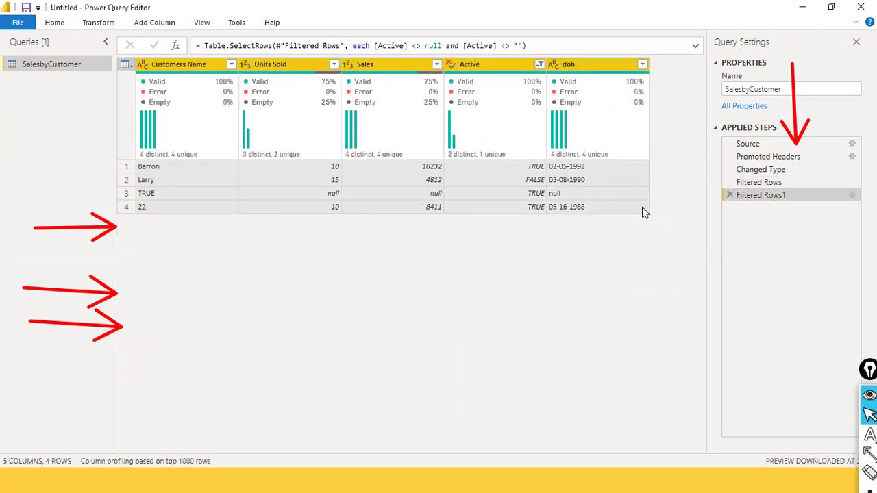
pyautogui.click(730, 195)
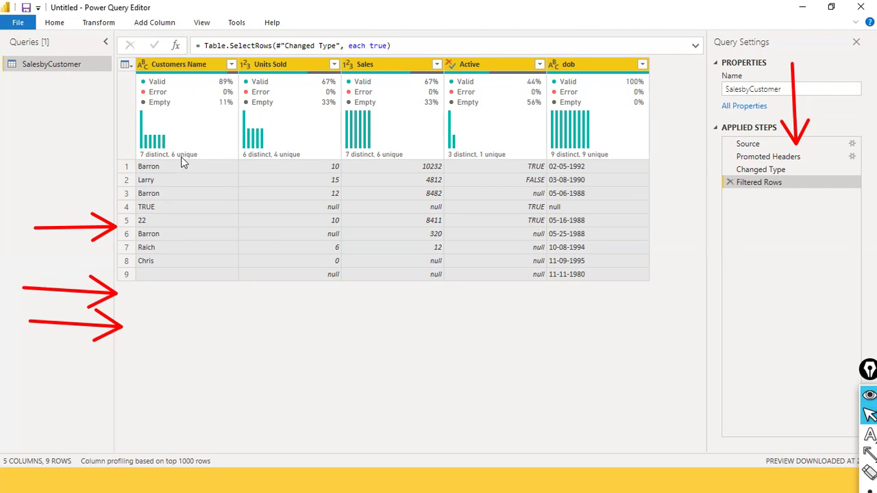
# Step: Close Power Query Editor via File without applying changes, returning to the 9-row Data view
pyautogui.moveTo(183, 161)
pyautogui.moveTo(197, 144)
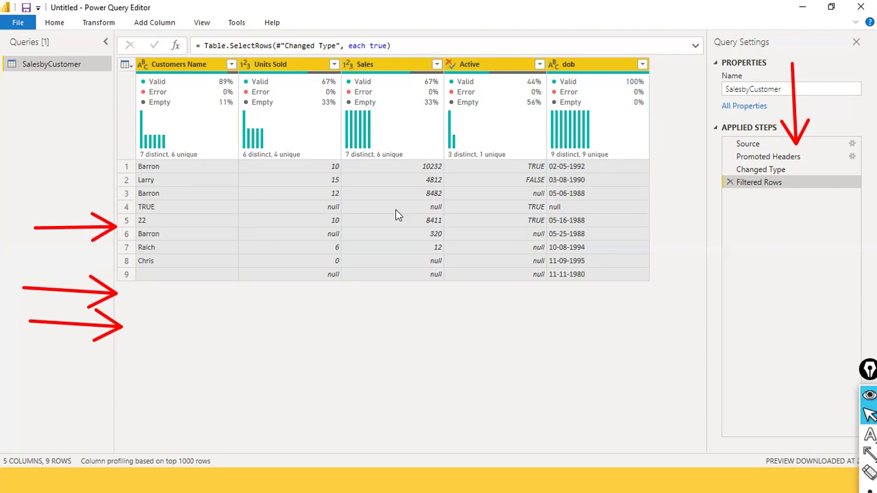
pyautogui.click(12, 26)
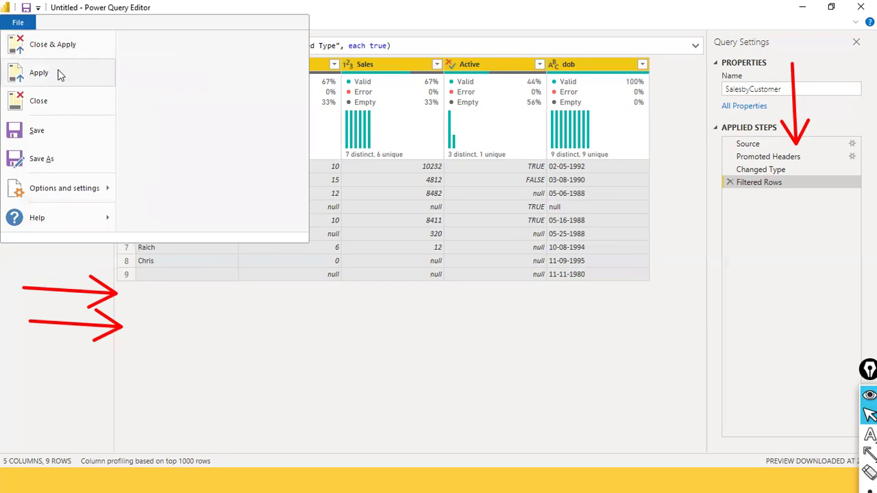
pyautogui.press('Escape')
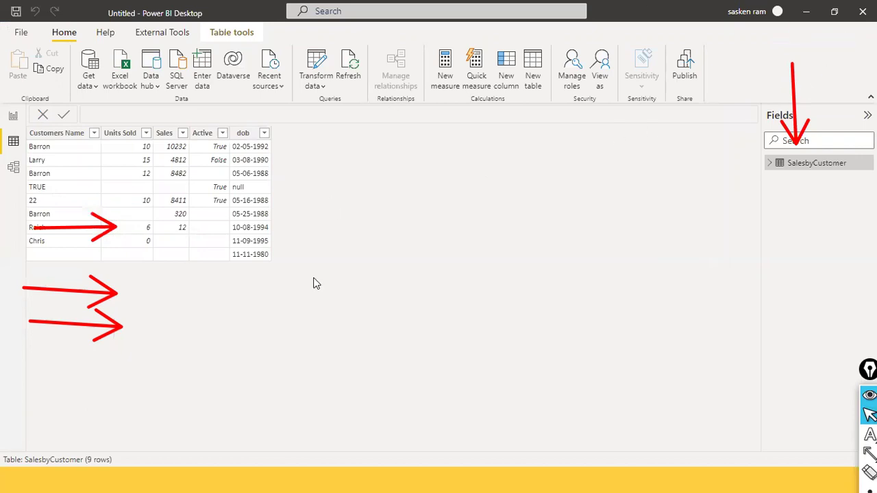
# Step: Bring up Alt+Tab but stay in Power BI Desktop, where the pending-changes warning shows
pyautogui.hotkey('alt', 'Tab')
pyautogui.hotkey('alt', 'Tab')
pyautogui.hotkey('alt', 'Tab')
pyautogui.hotkey('alt', 'Tab')
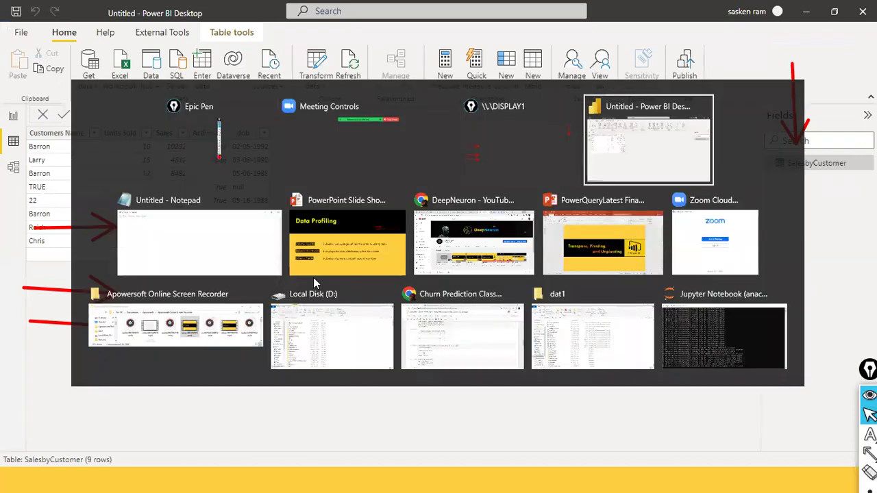
pyautogui.press('Escape')
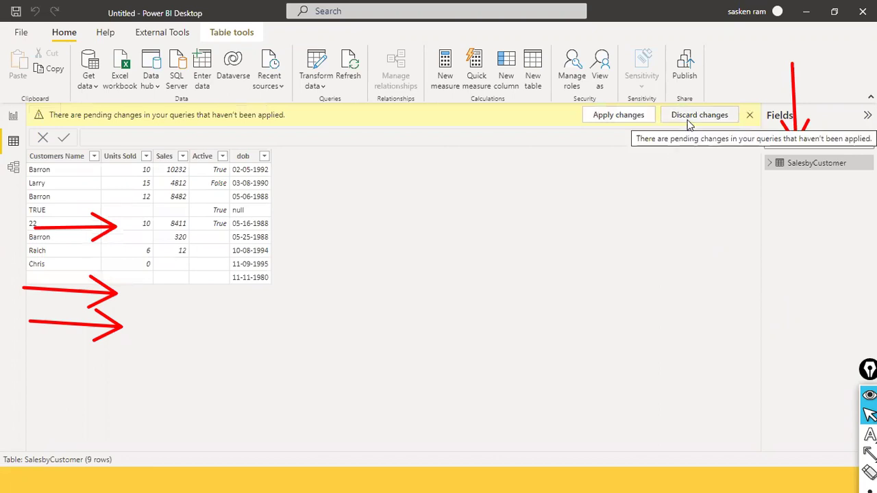
# Step: Discard the pending SalesbyCustomer query changes and confirm, then clear the screen annotations
pyautogui.click(690, 118)
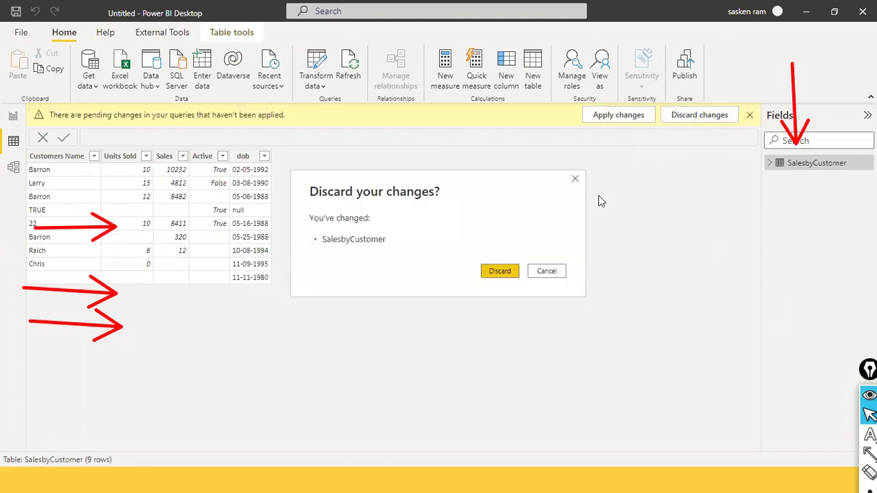
pyautogui.click(501, 271)
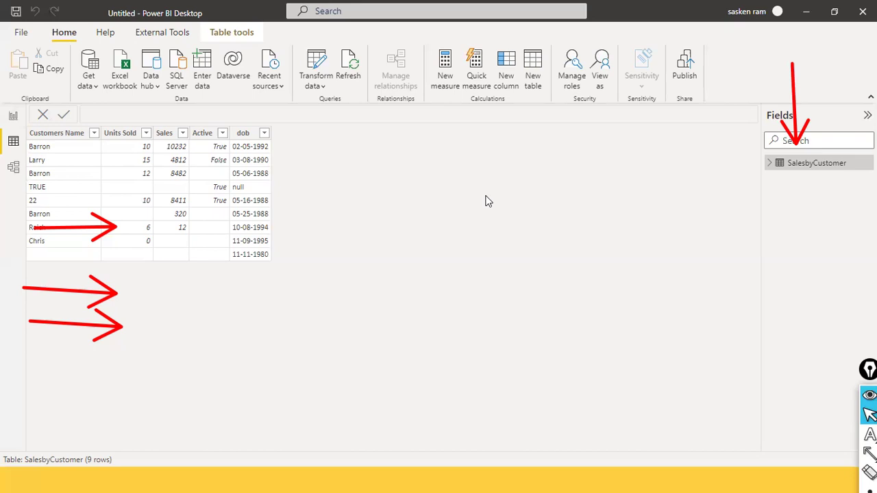
pyautogui.hotkey('ctrl', 'shift', 'c')
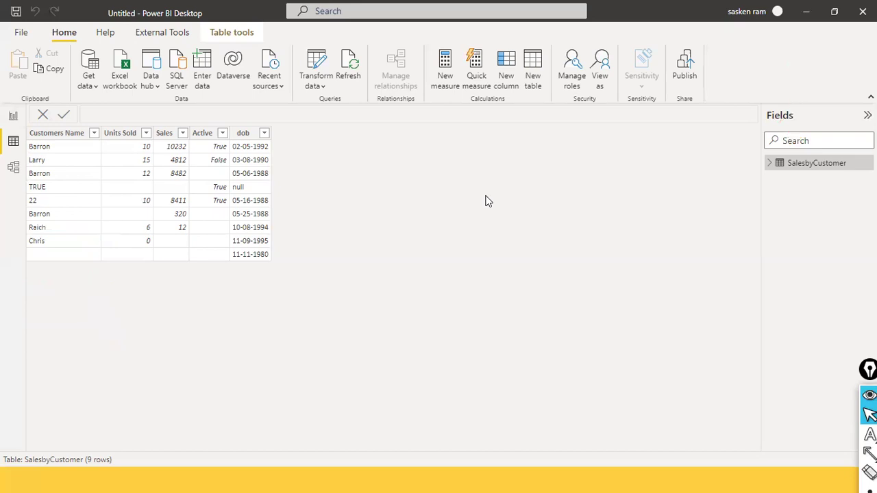